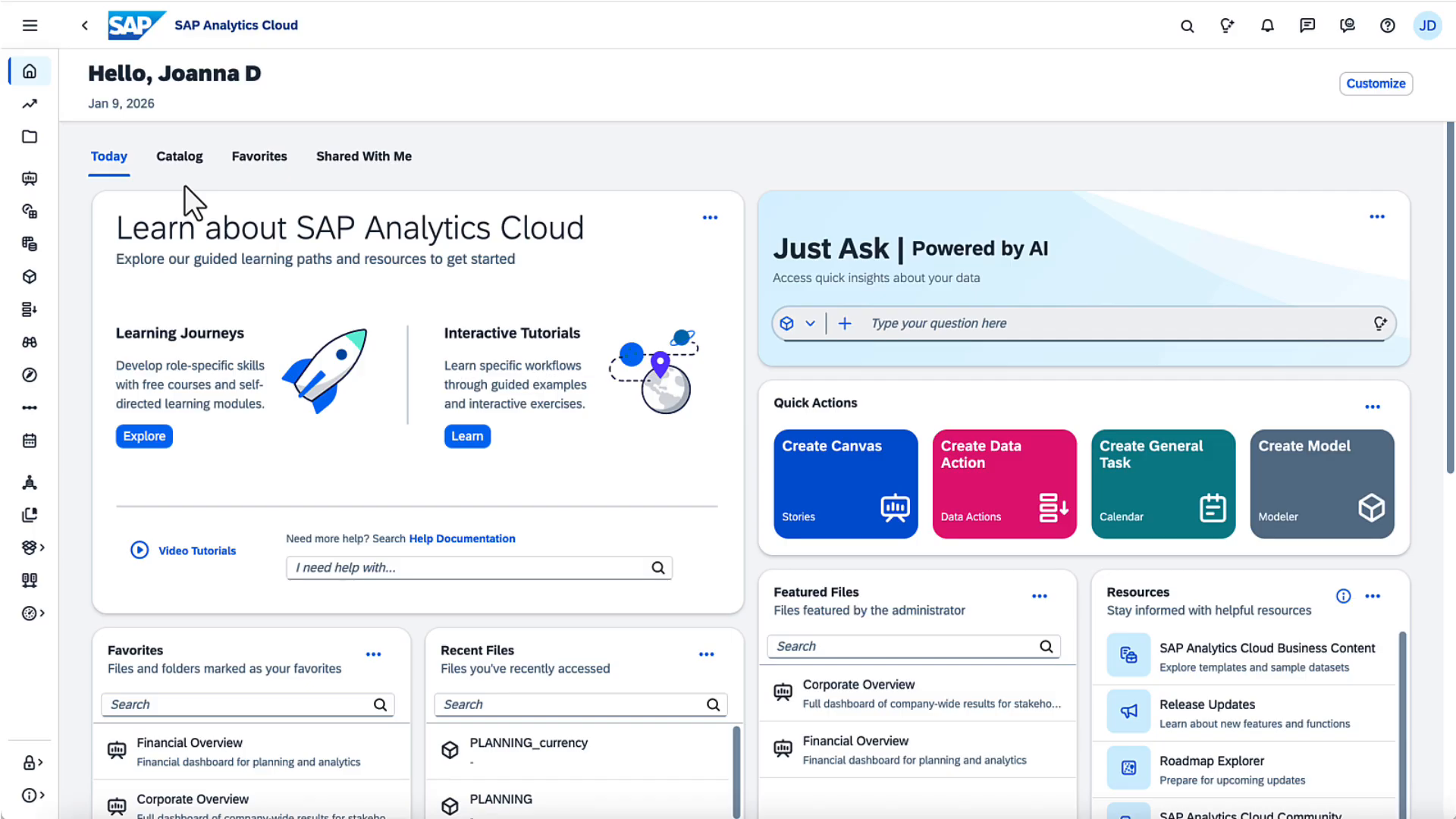
Step: Switch from the home dashboard to the Data Actions start page via the left sidebar
click(32, 310)
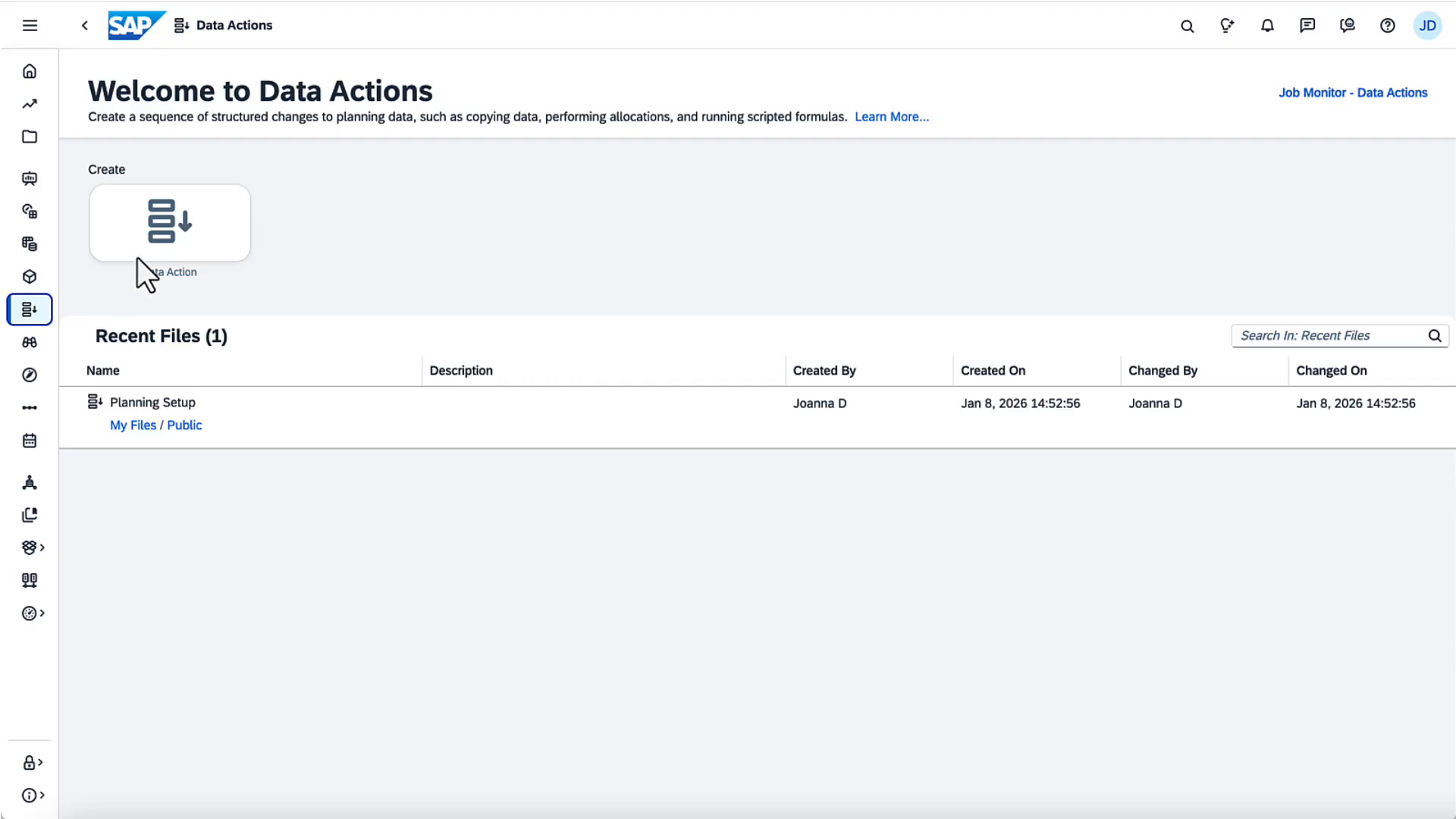
Step: Create a new data action named 'Quarterly Planning Prep' using PLANNING as default model
click(173, 235)
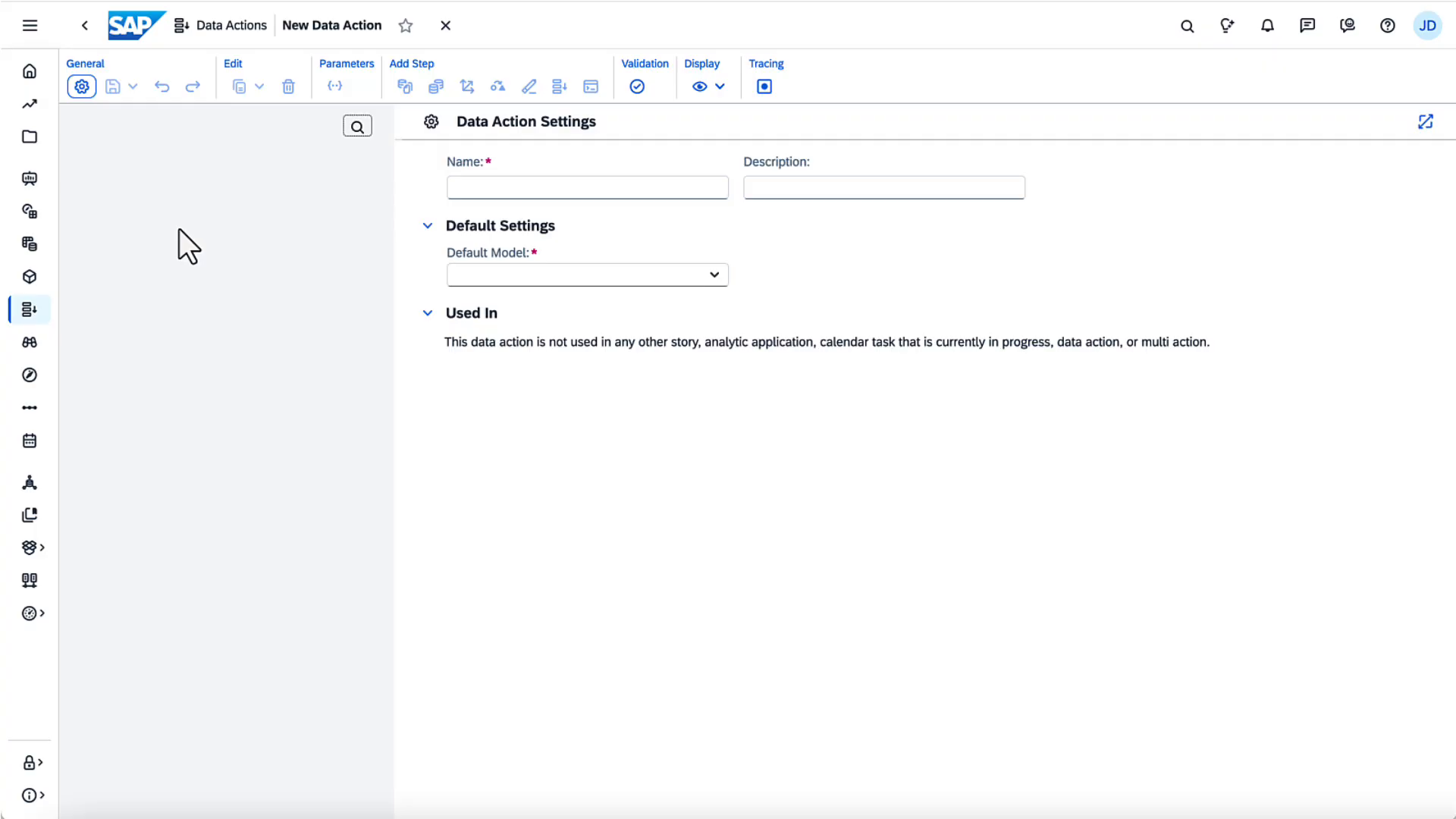
click(454, 196)
text(Quarterly Planning Prep)
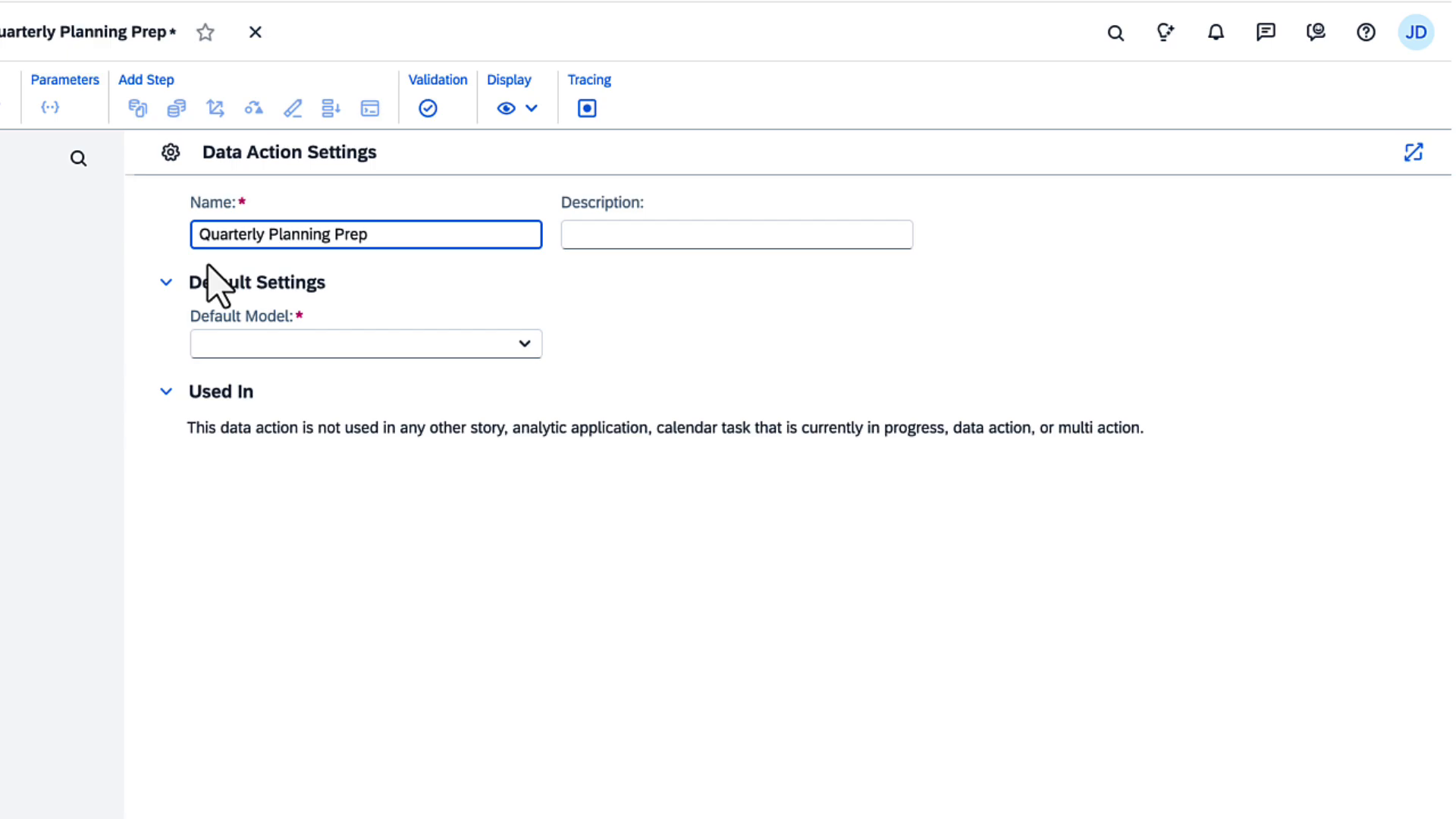
click(525, 345)
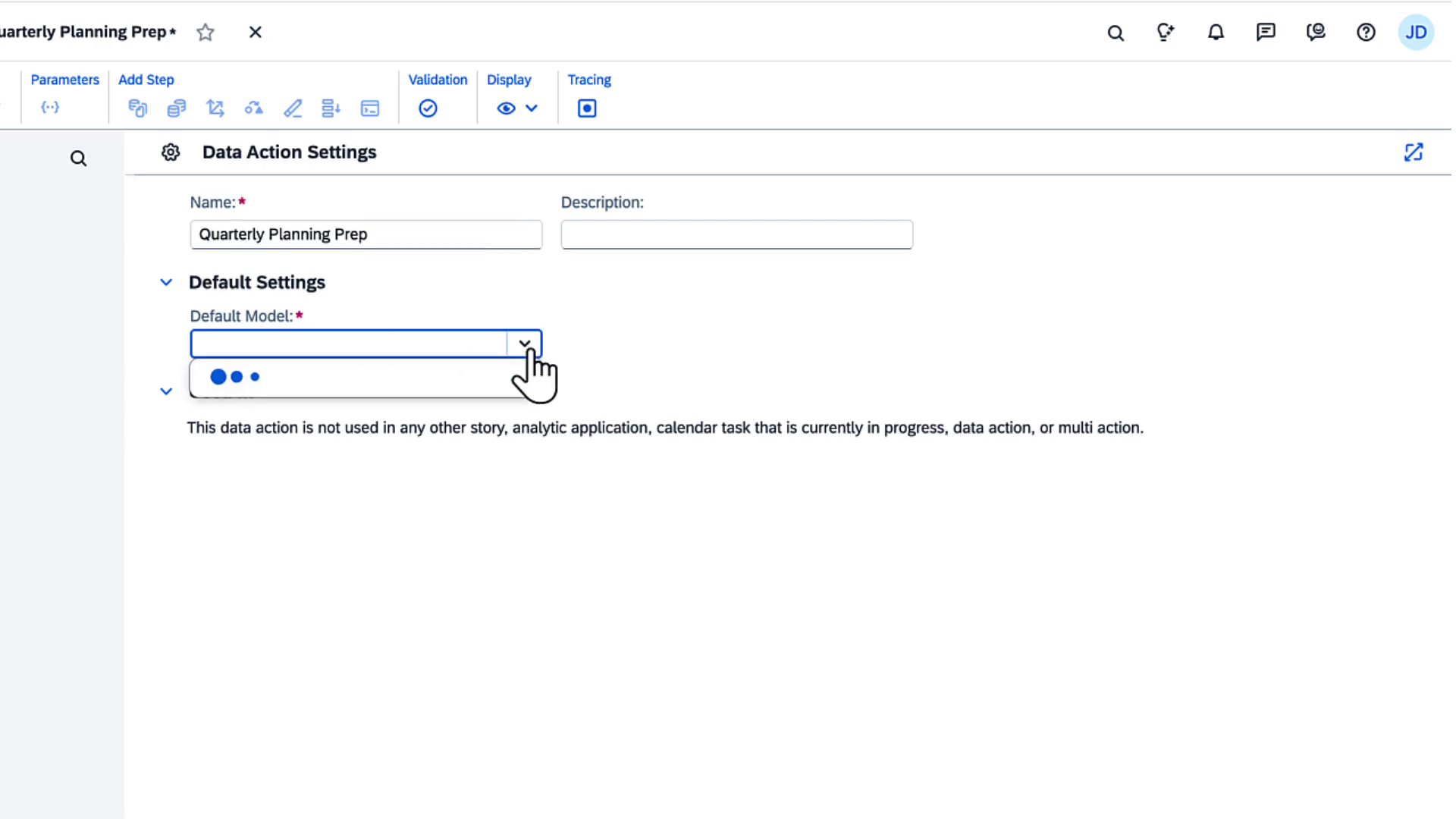
click(422, 495)
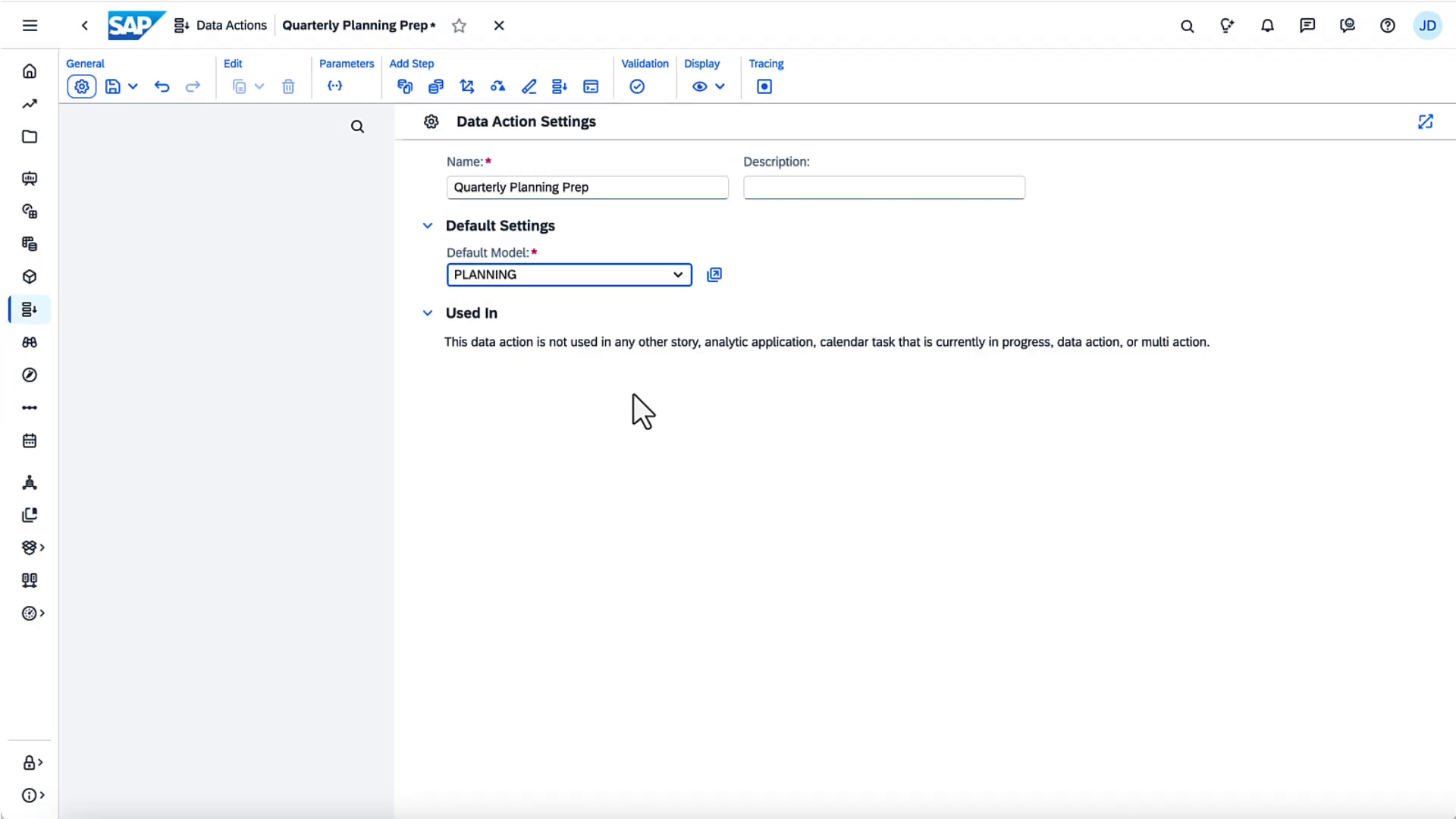
Step: Save the 'Quarterly Planning Prep' data action into the Public folder
click(133, 87)
click(131, 107)
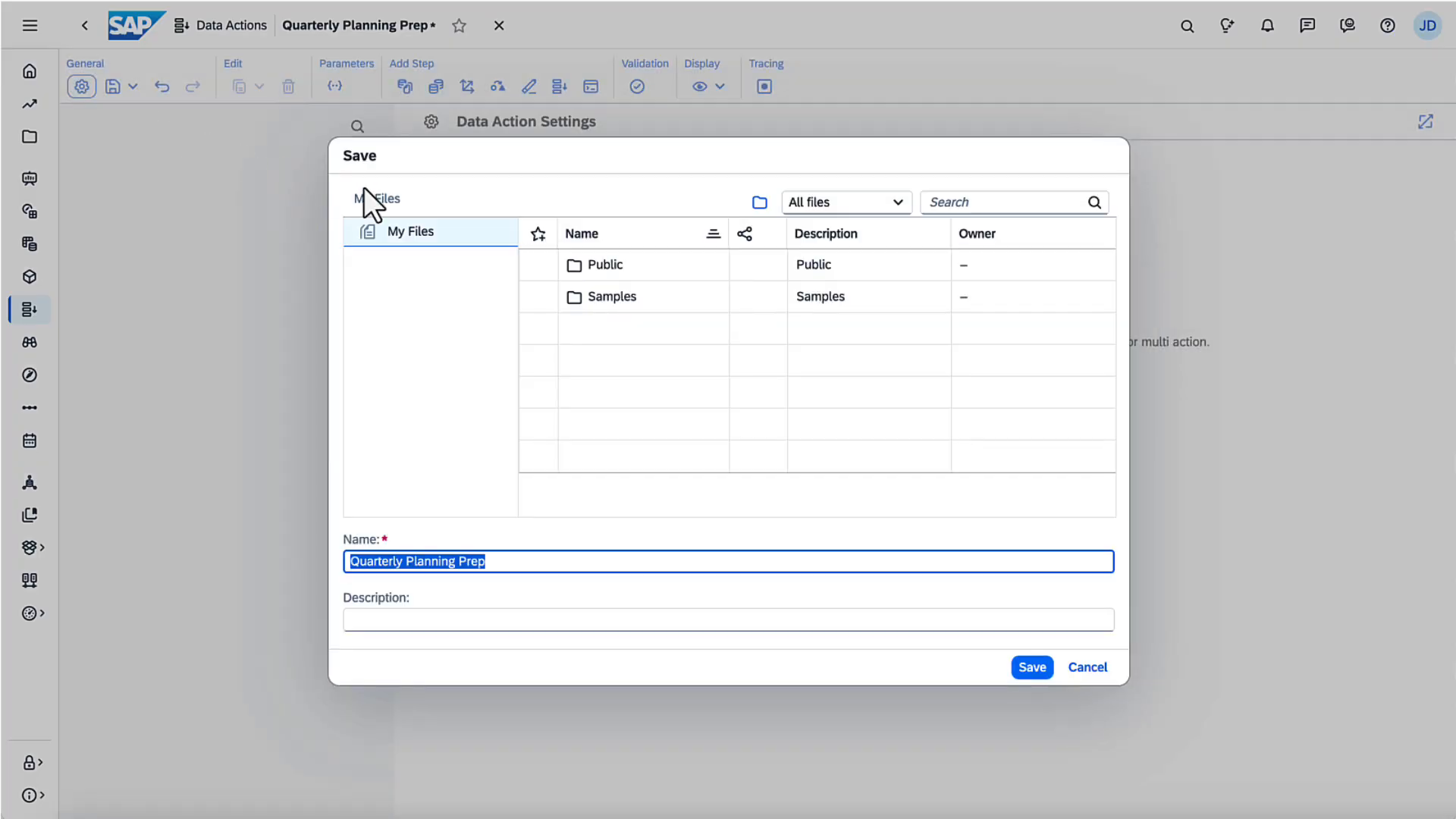
double_click(599, 264)
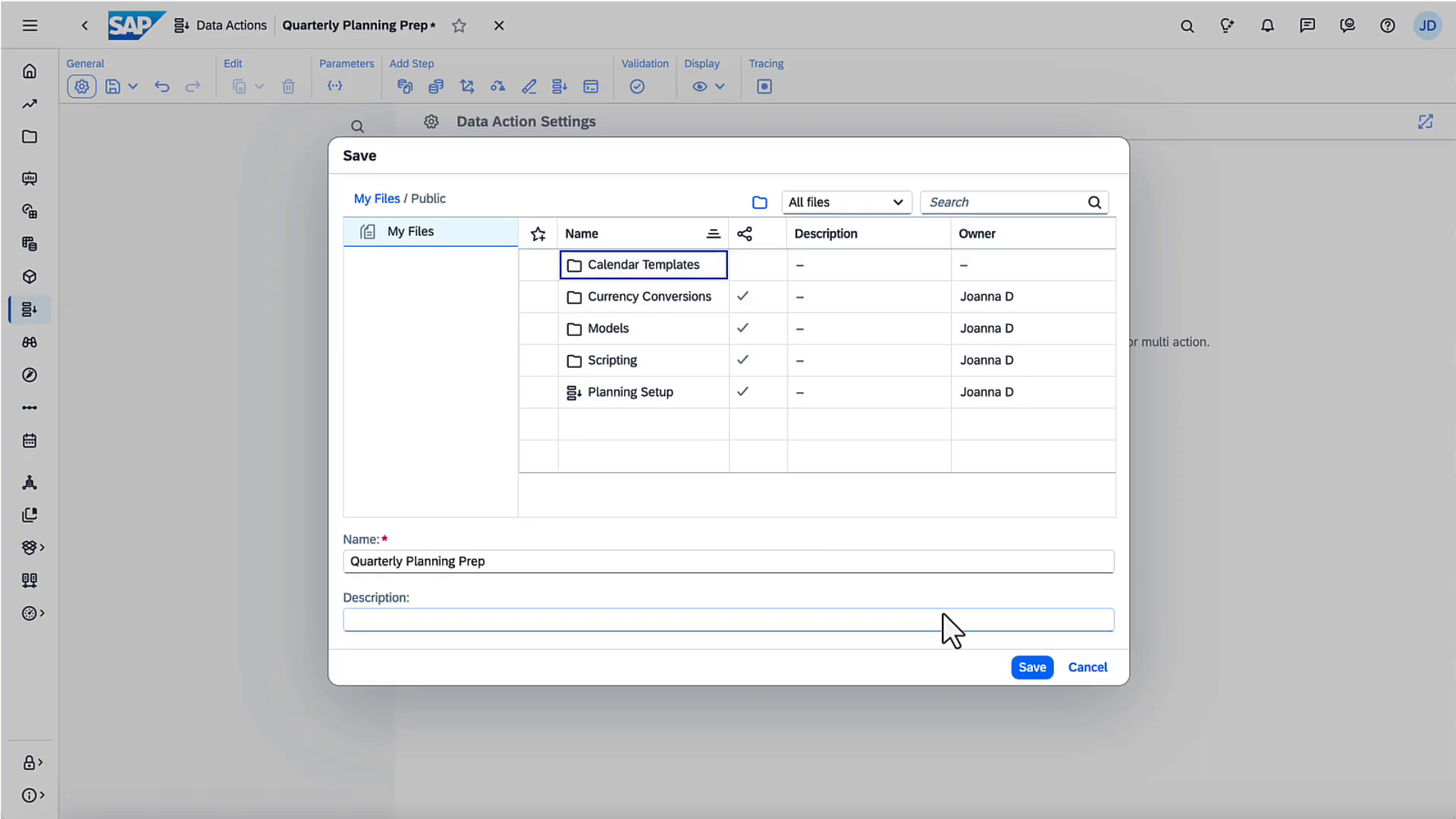
click(1032, 672)
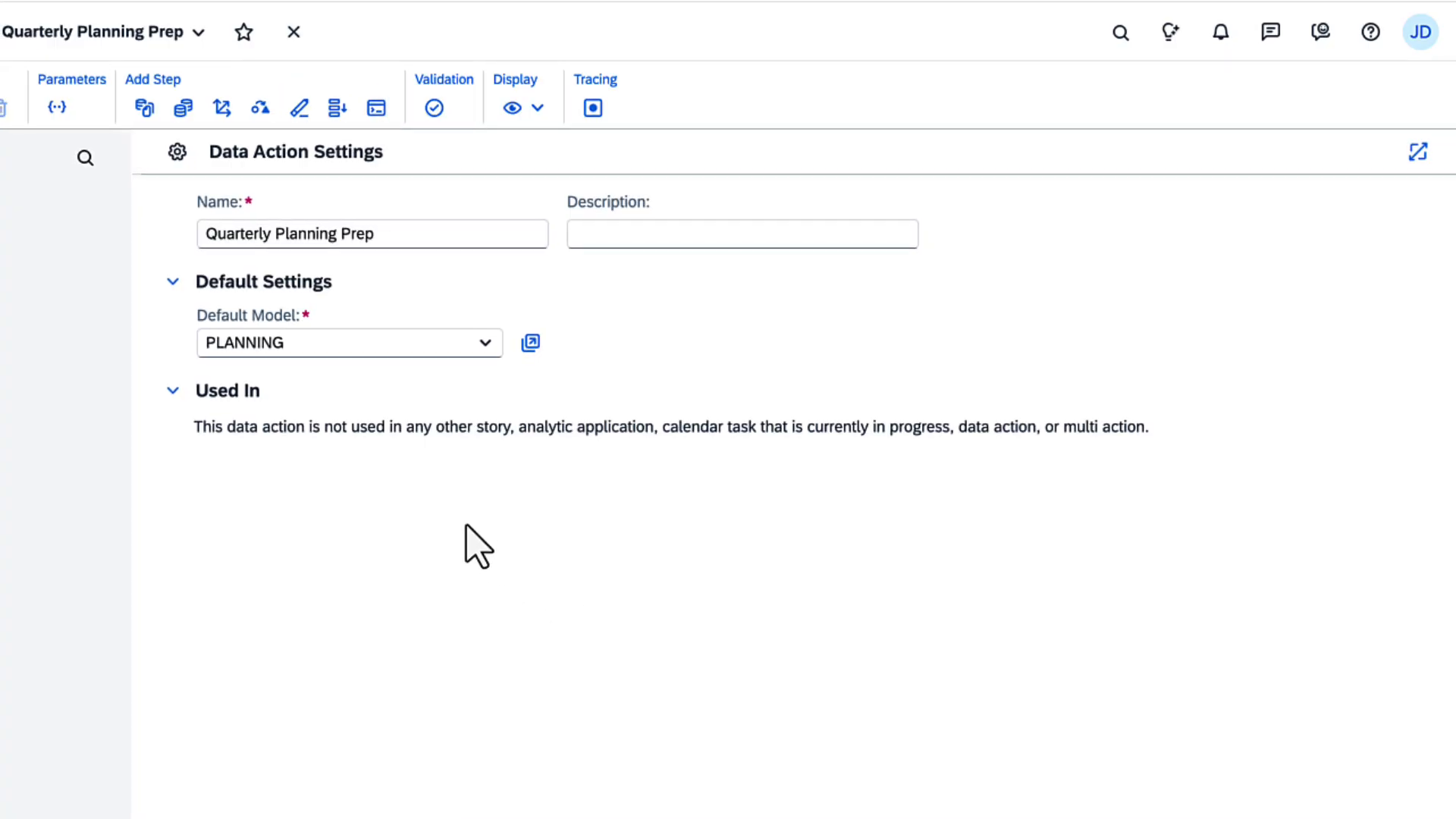
Step: Add a Copy Step, an Allocation and a second Copy Step, moving the latter above Allocation
click(142, 108)
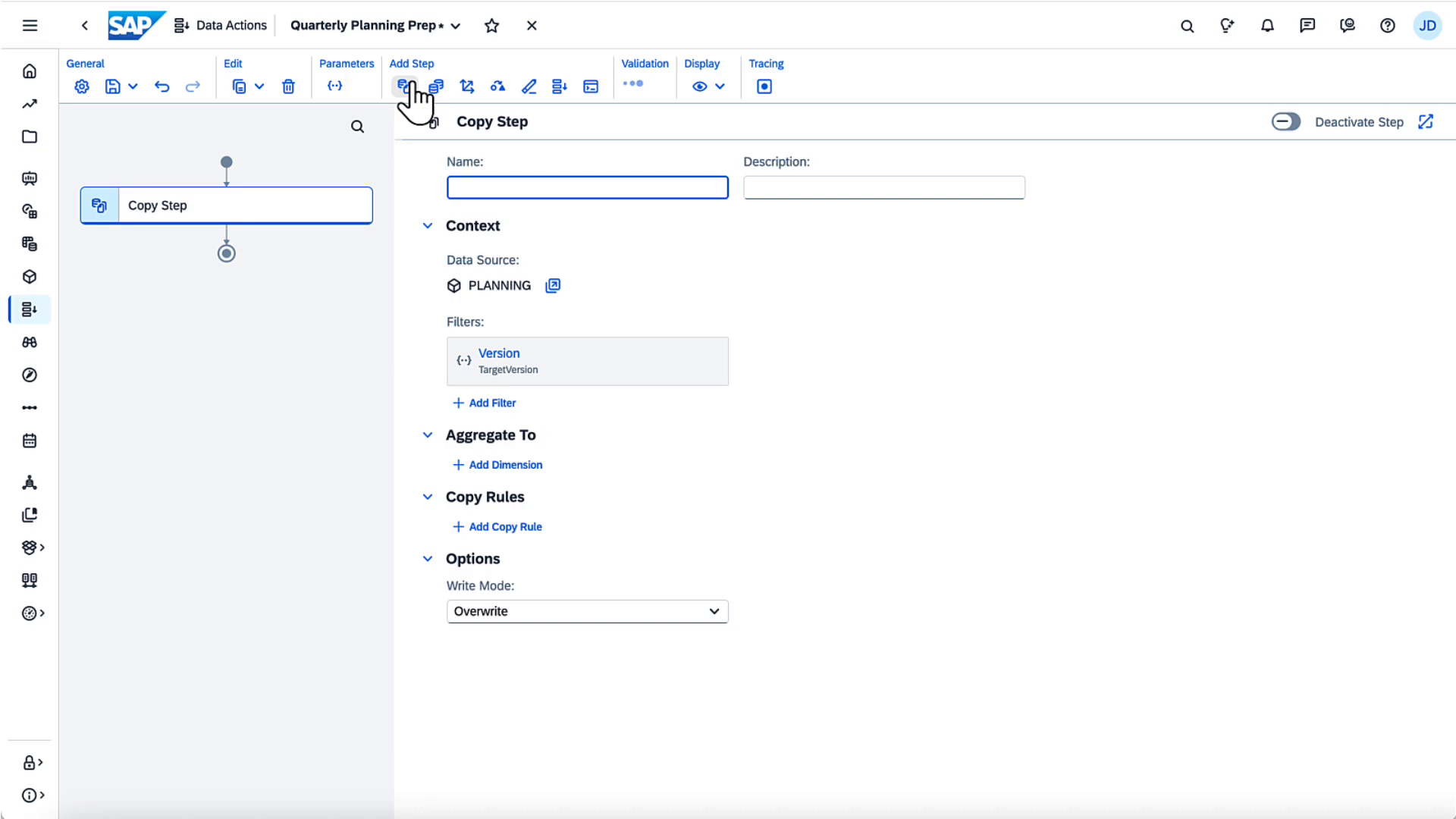
click(467, 87)
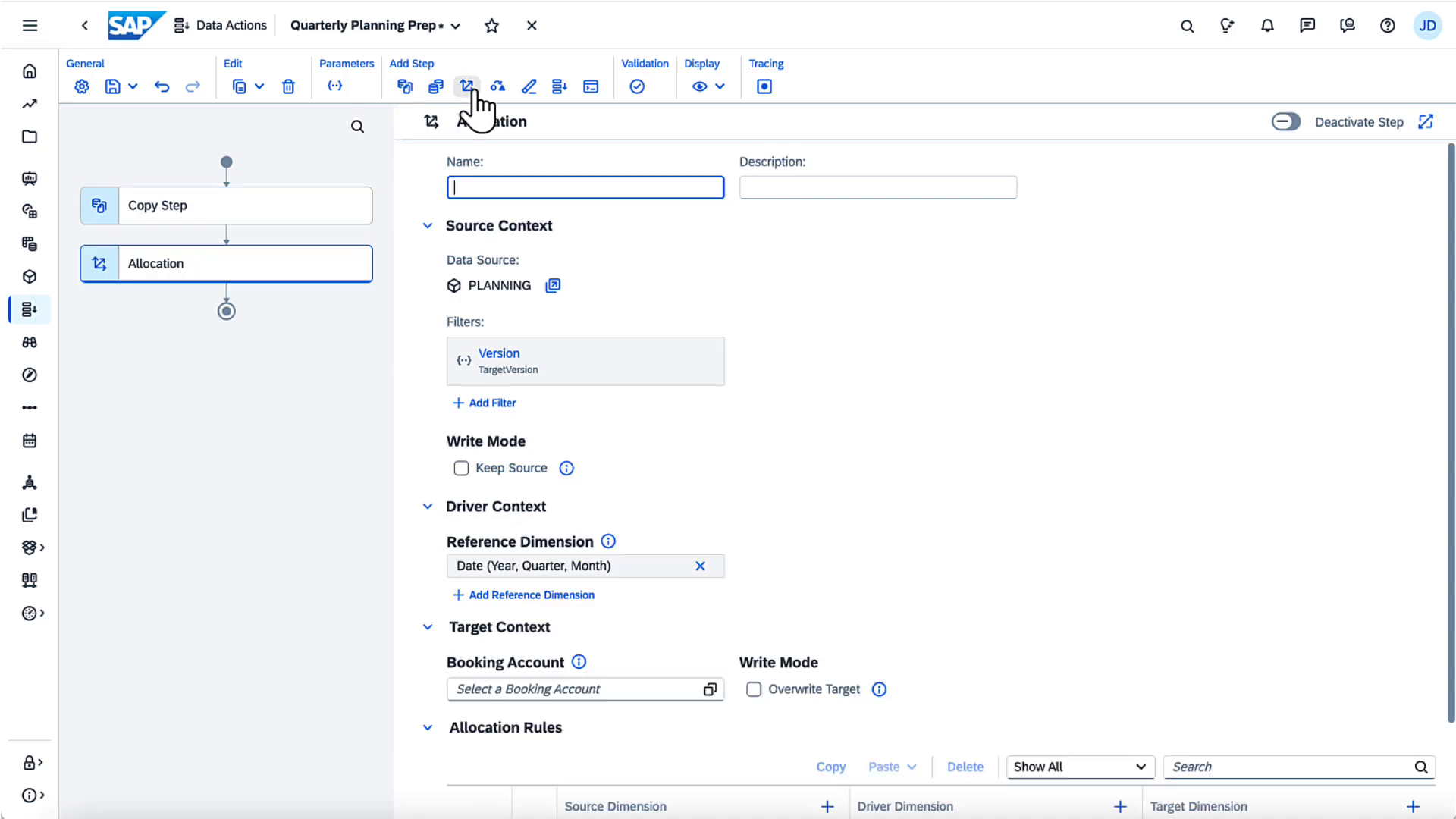
click(404, 87)
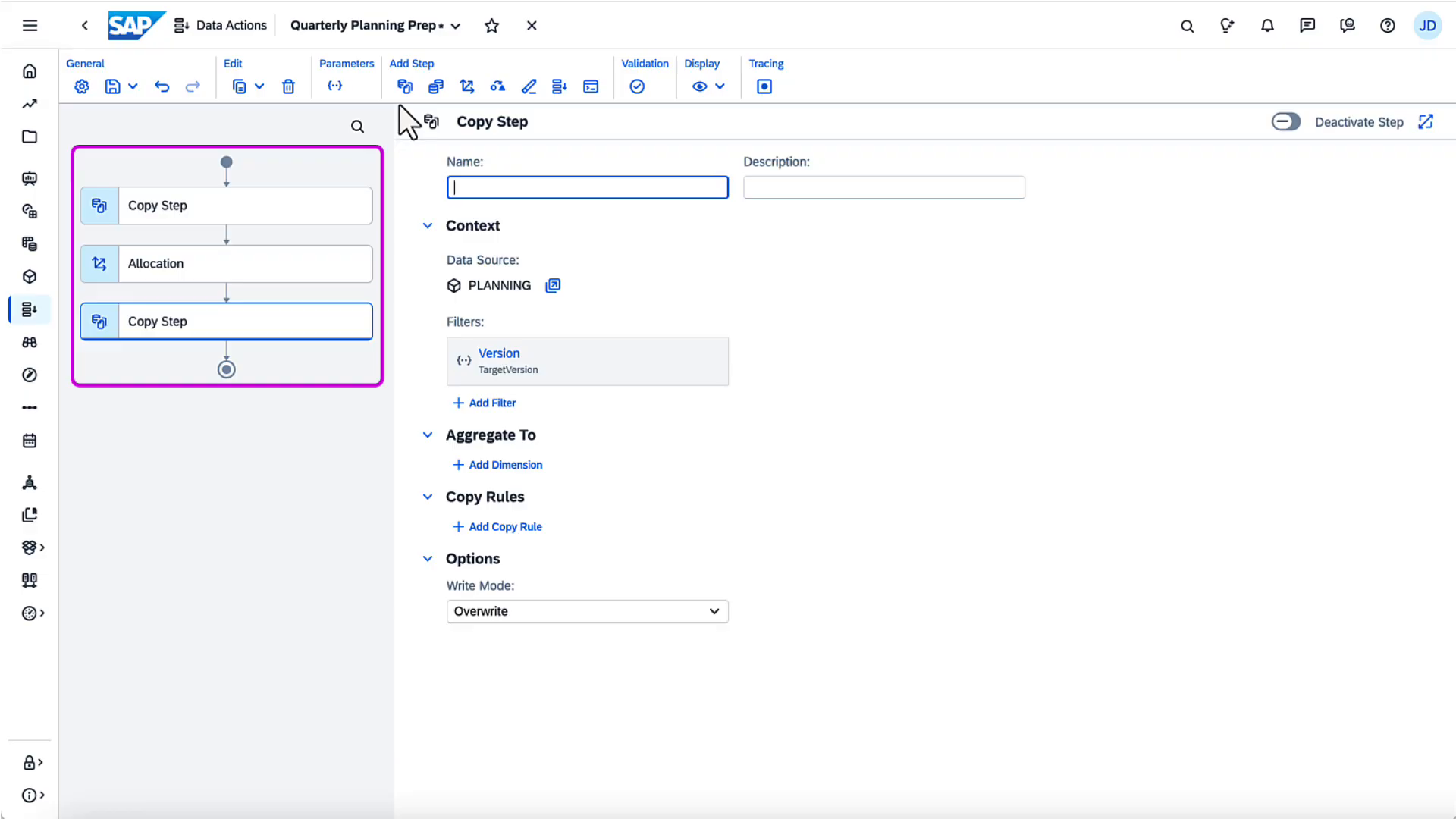
click(114, 324)
drag(112, 322, 114, 252)
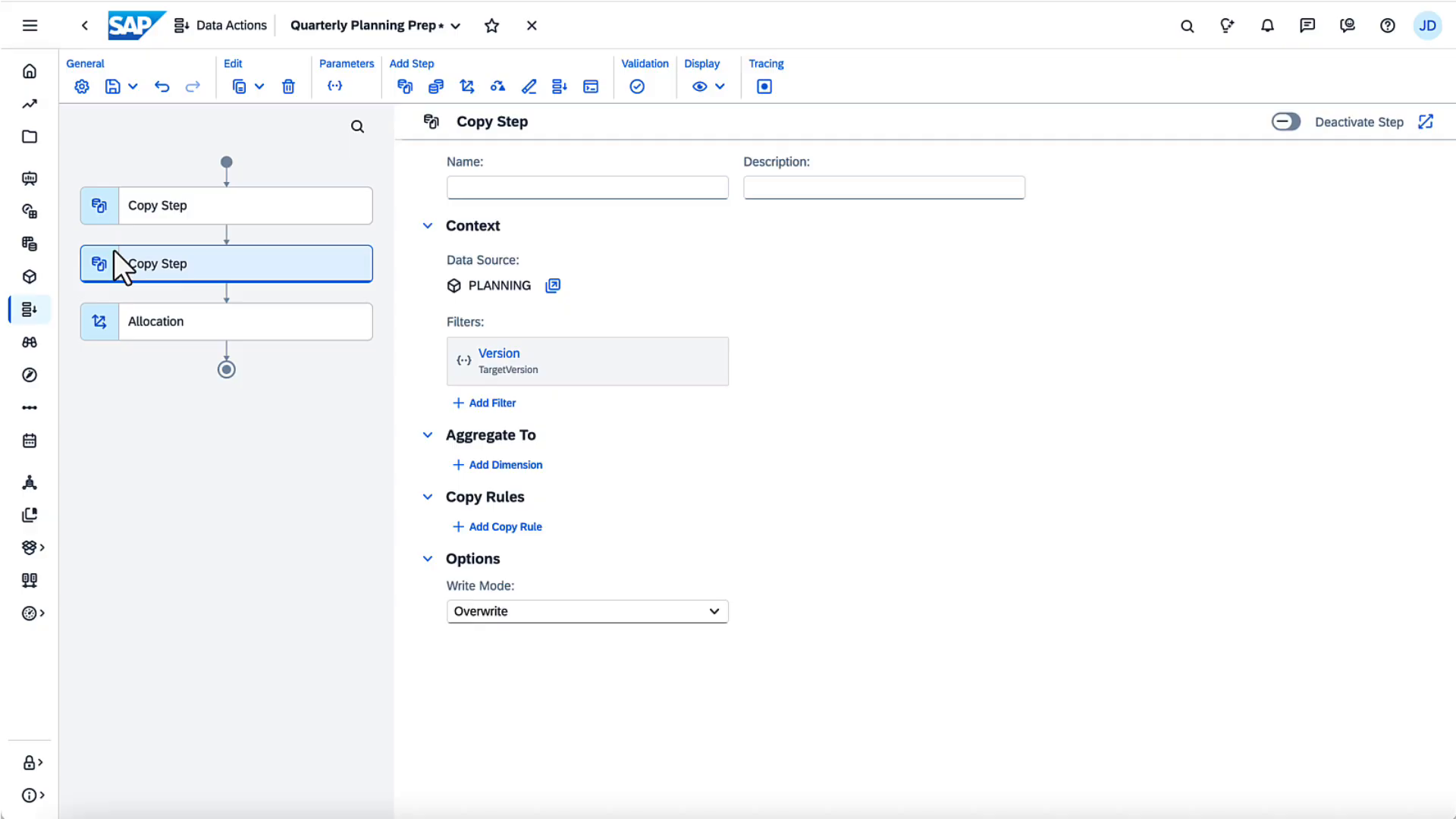
Step: Delete all three steps and show the parameter list containing only TargetVersion
click(286, 93)
click(285, 93)
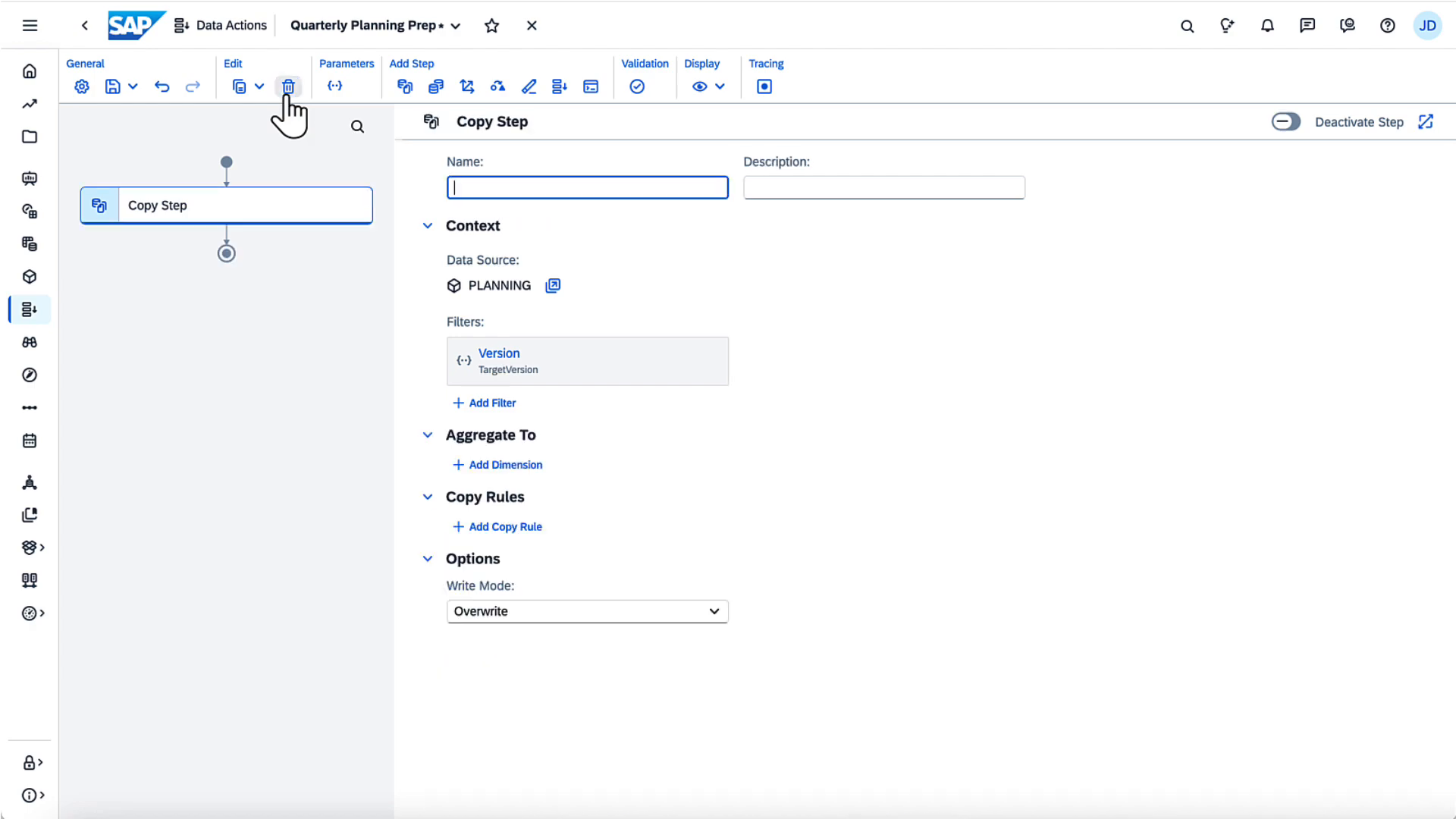
click(285, 93)
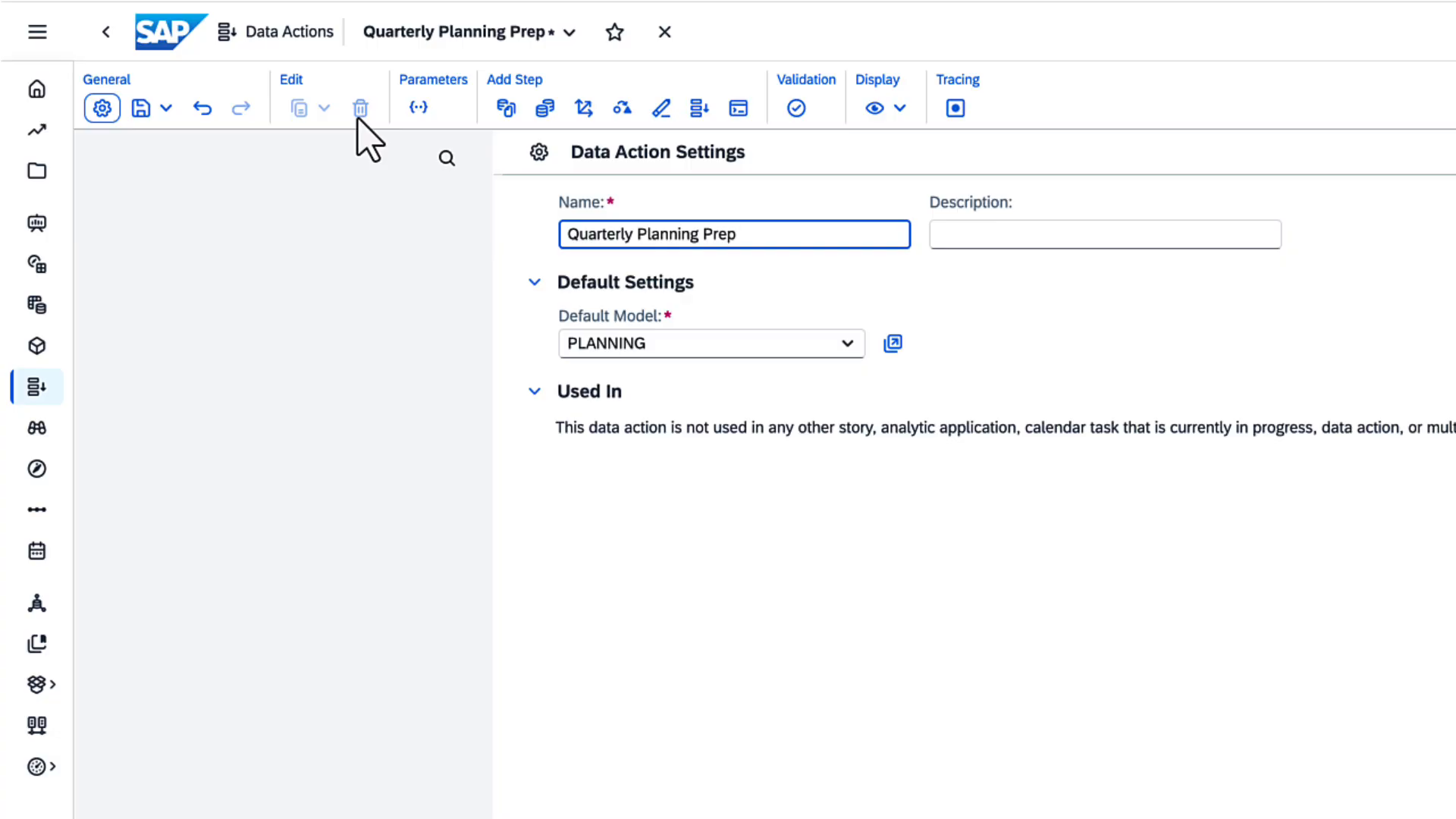
click(417, 108)
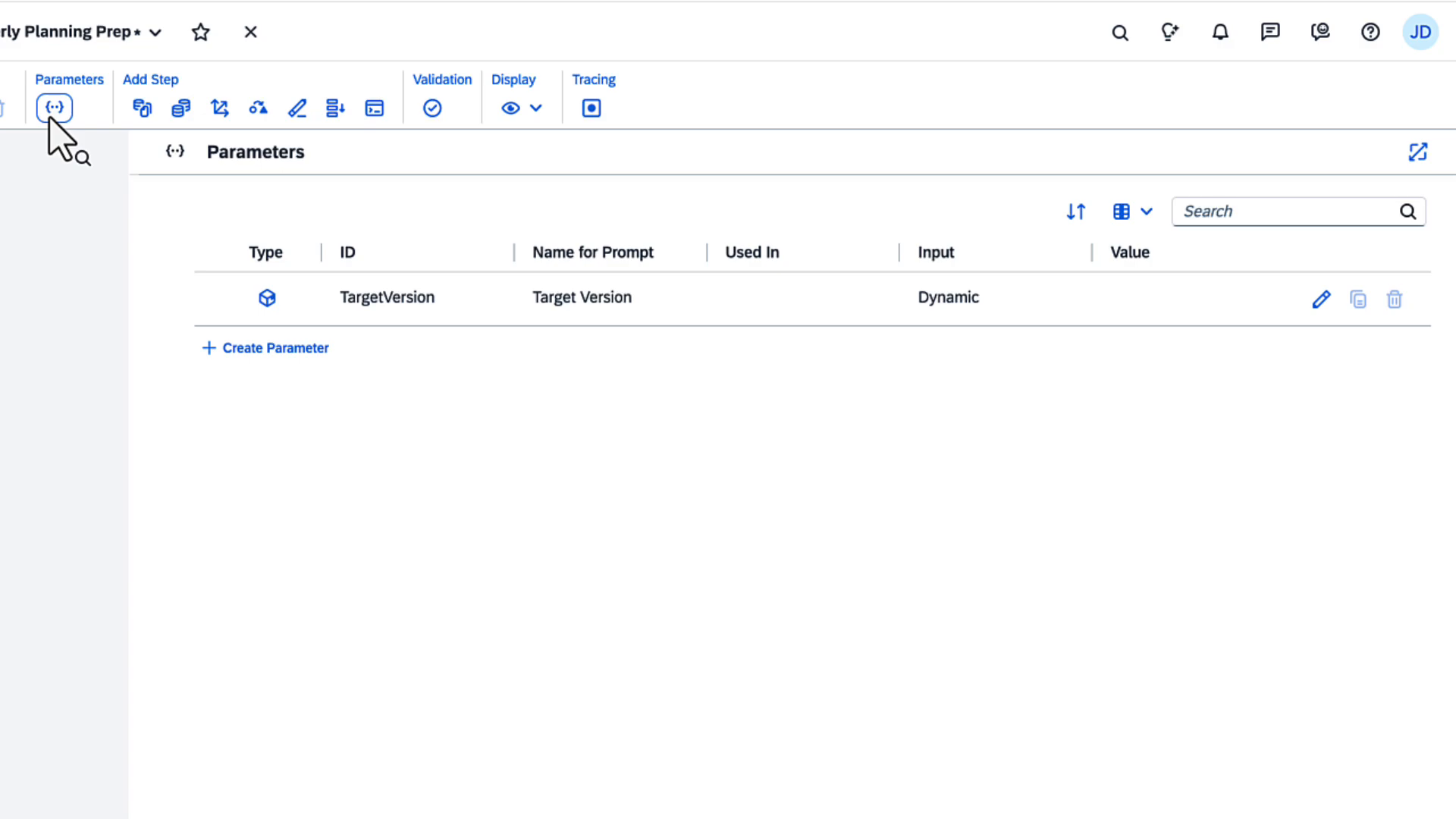
Step: Start a Member/Measure parameter with ID 'FromDate' based on the Date dimension
click(286, 347)
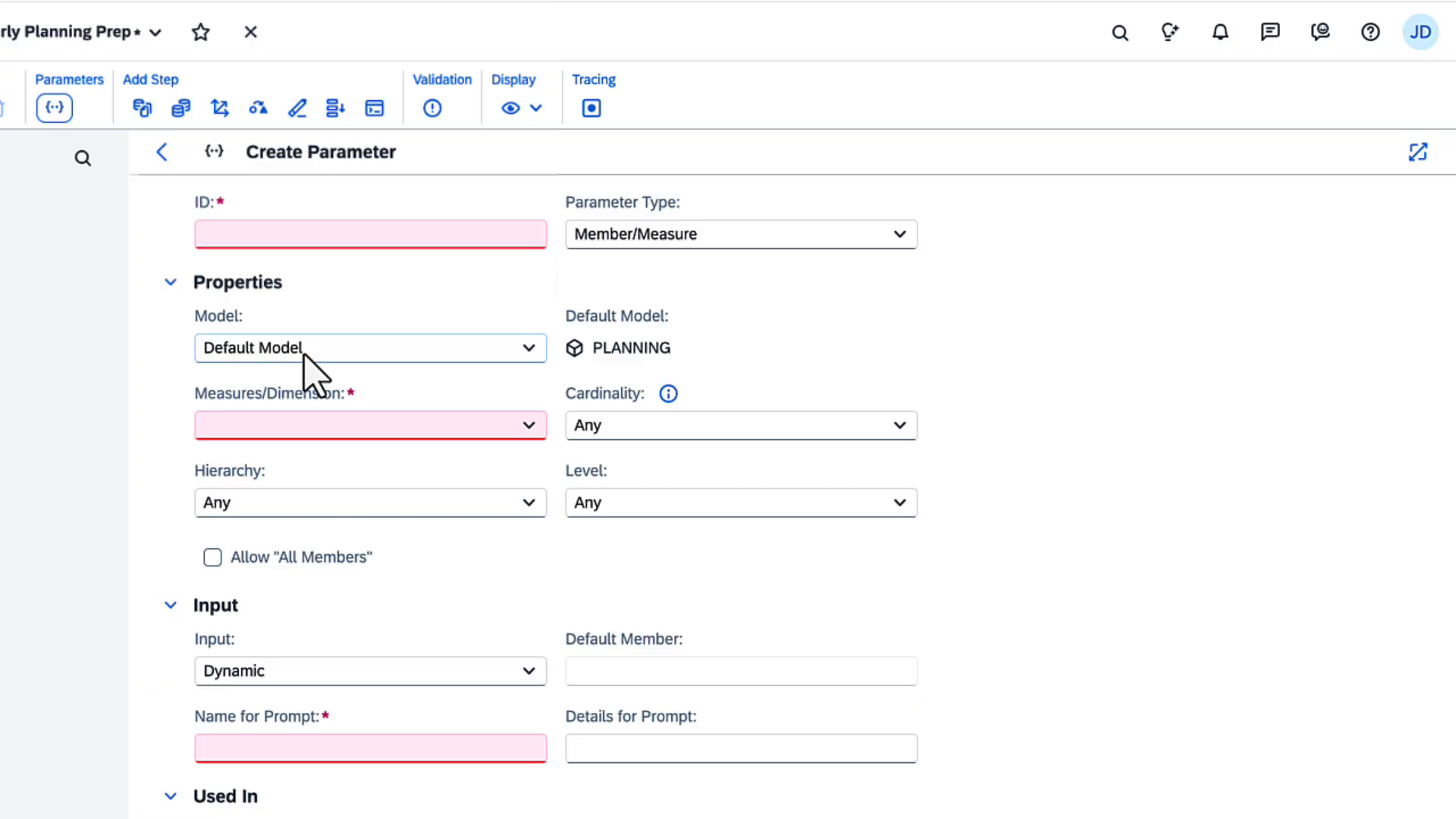
click(904, 241)
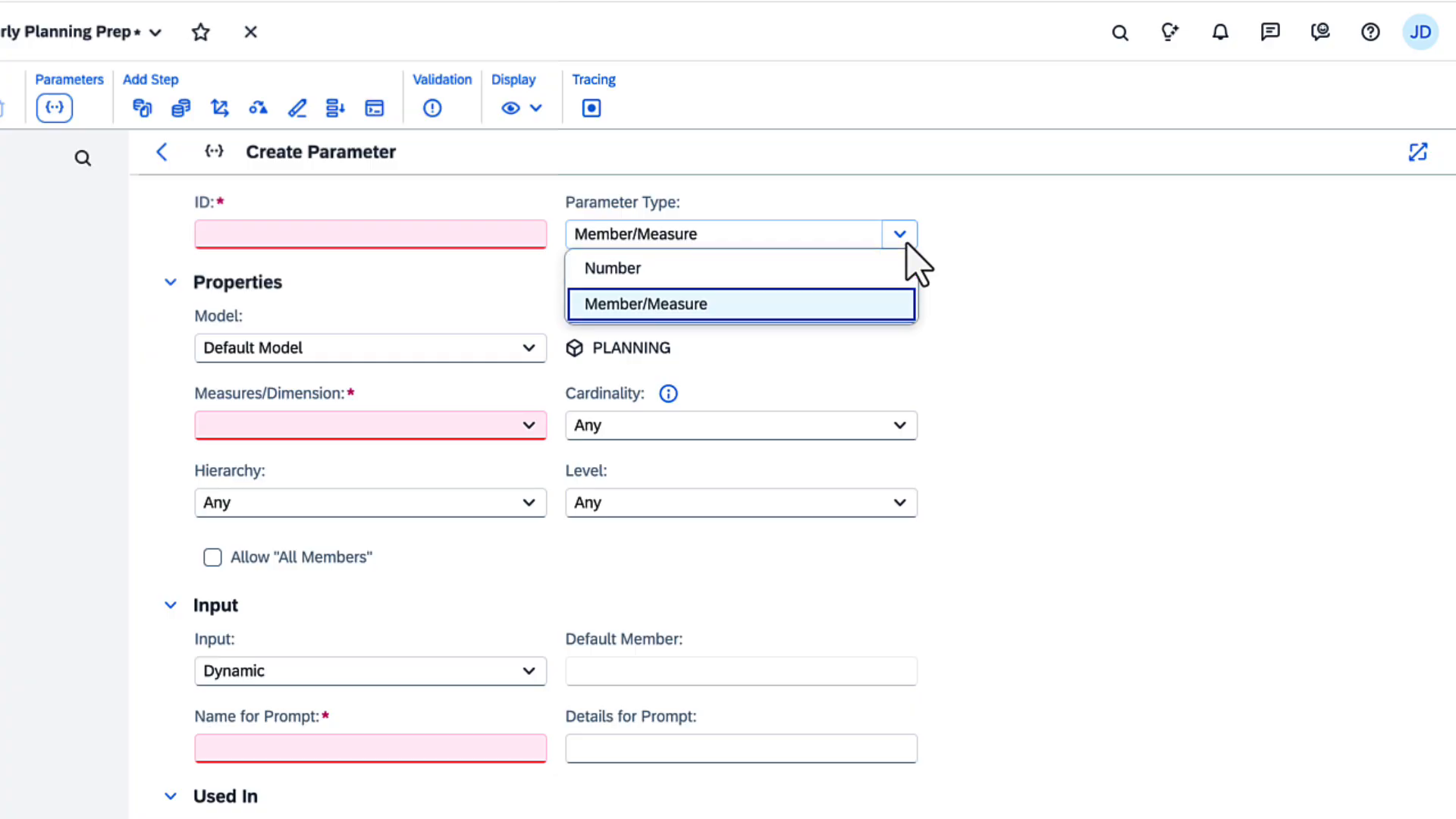
click(793, 307)
click(364, 241)
text(FromDate)
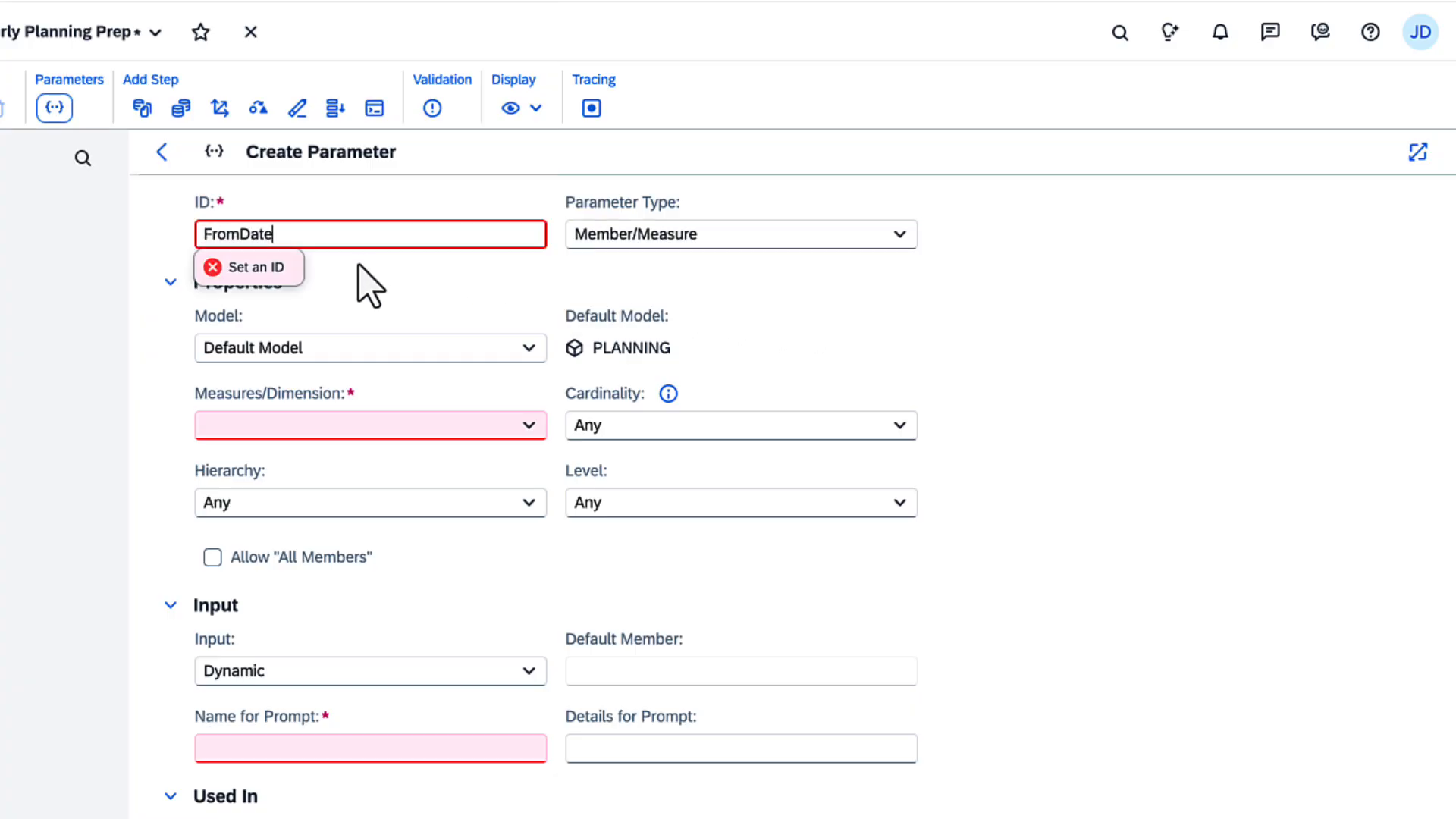
key(Return)
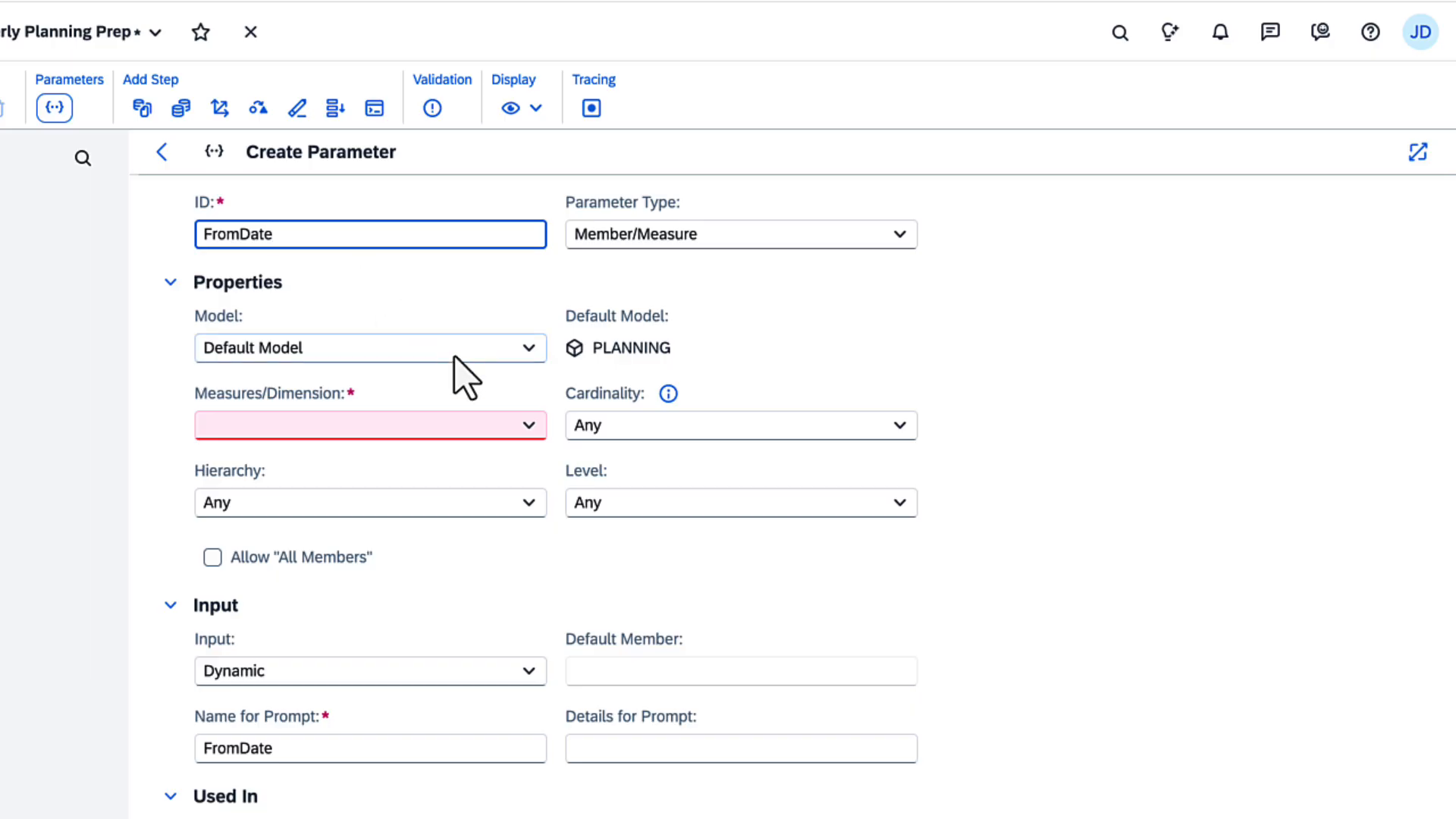
click(528, 424)
click(468, 629)
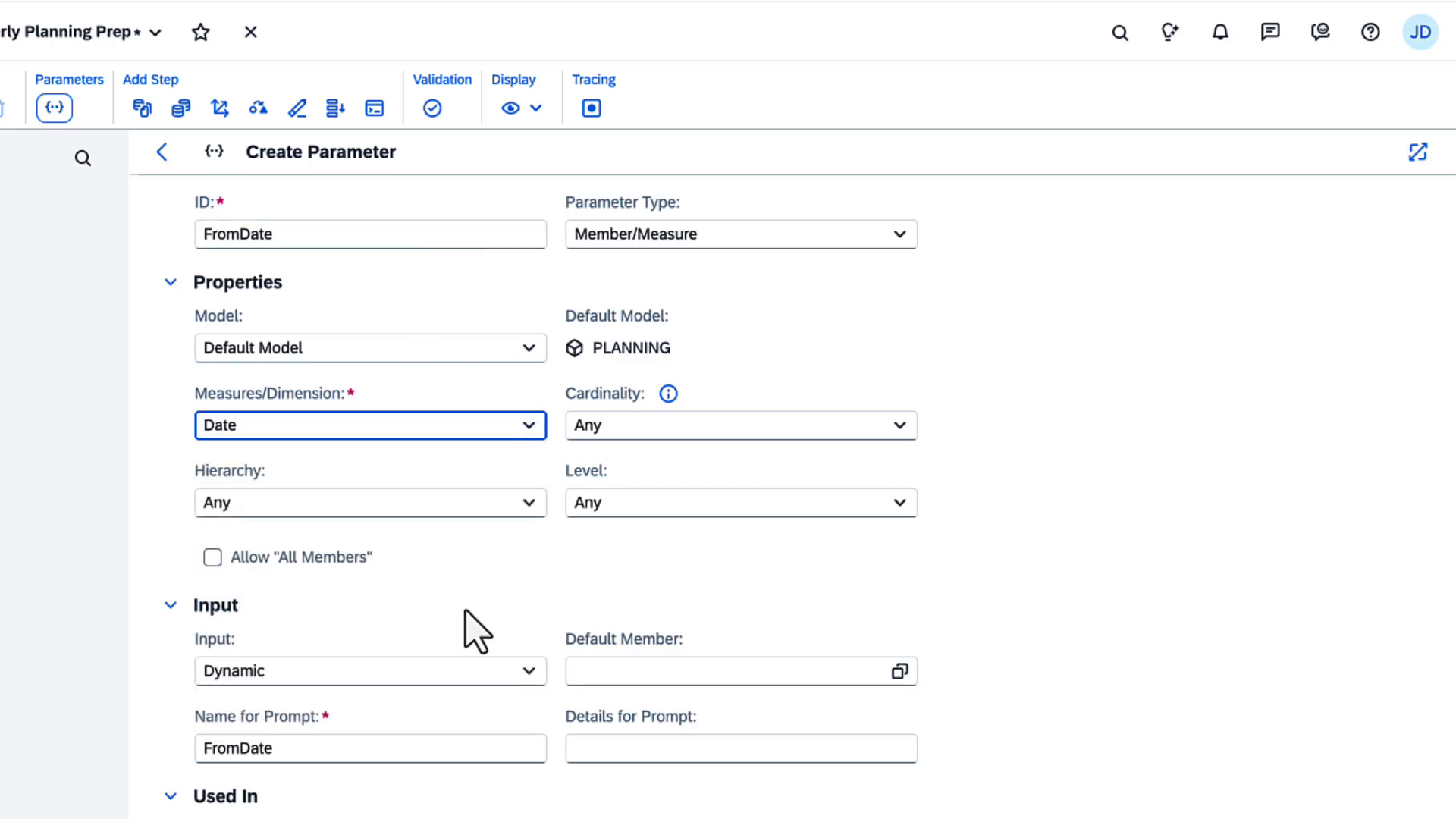
Step: Limit FromDate to a single member at Leaf level of the Year, Quarter, Month hierarchy
click(899, 426)
click(848, 464)
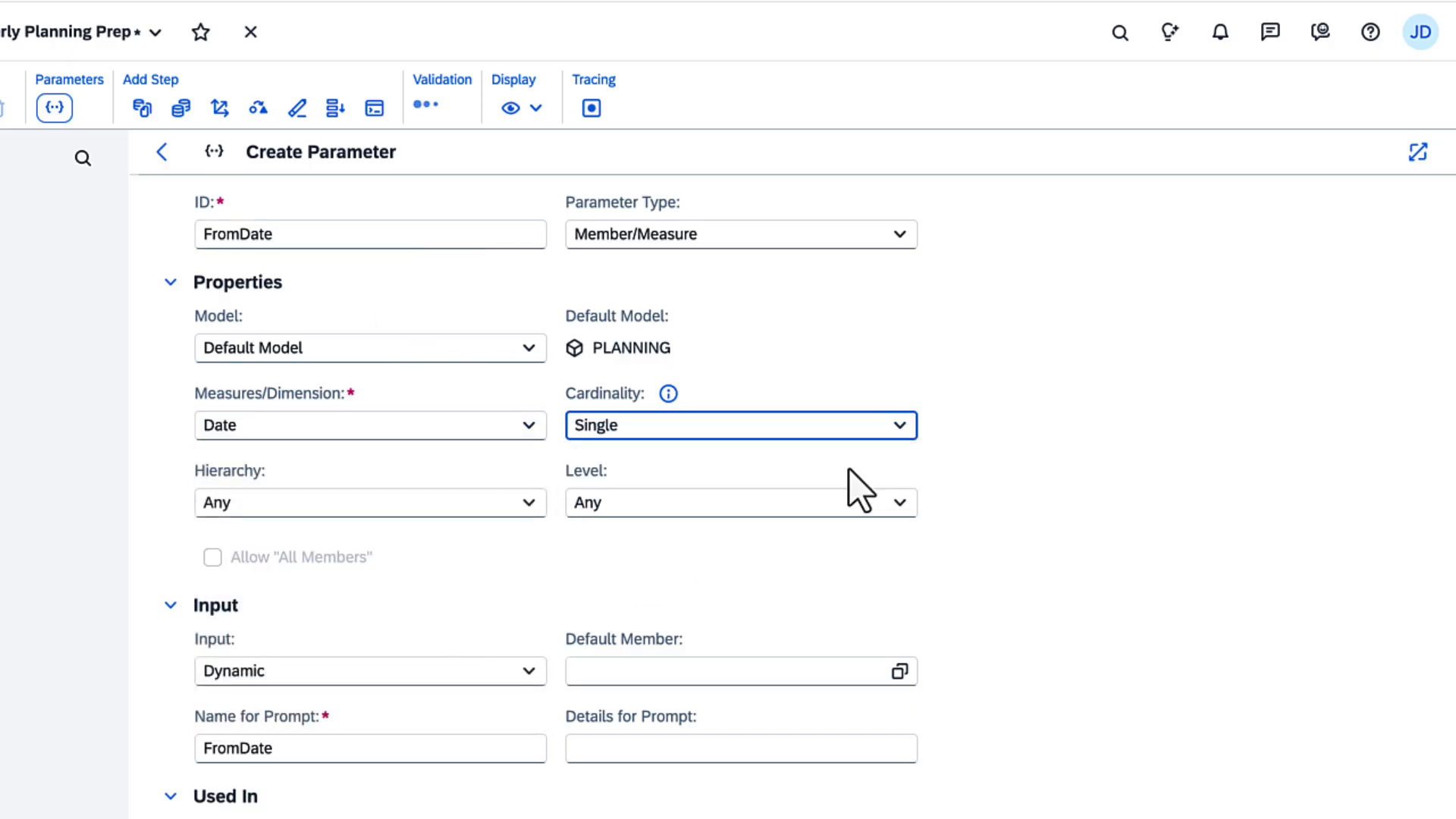
click(531, 505)
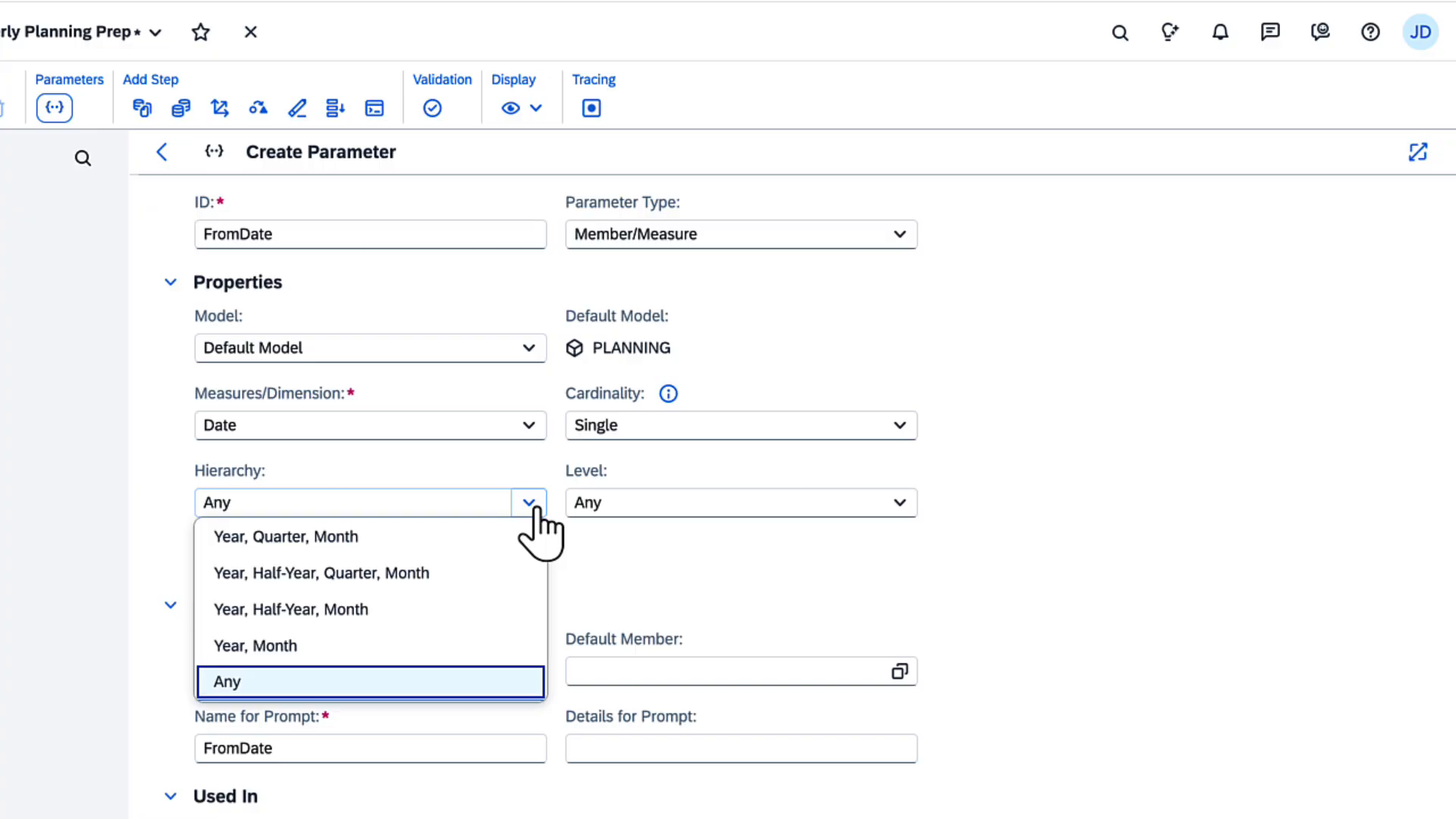
click(500, 535)
click(897, 503)
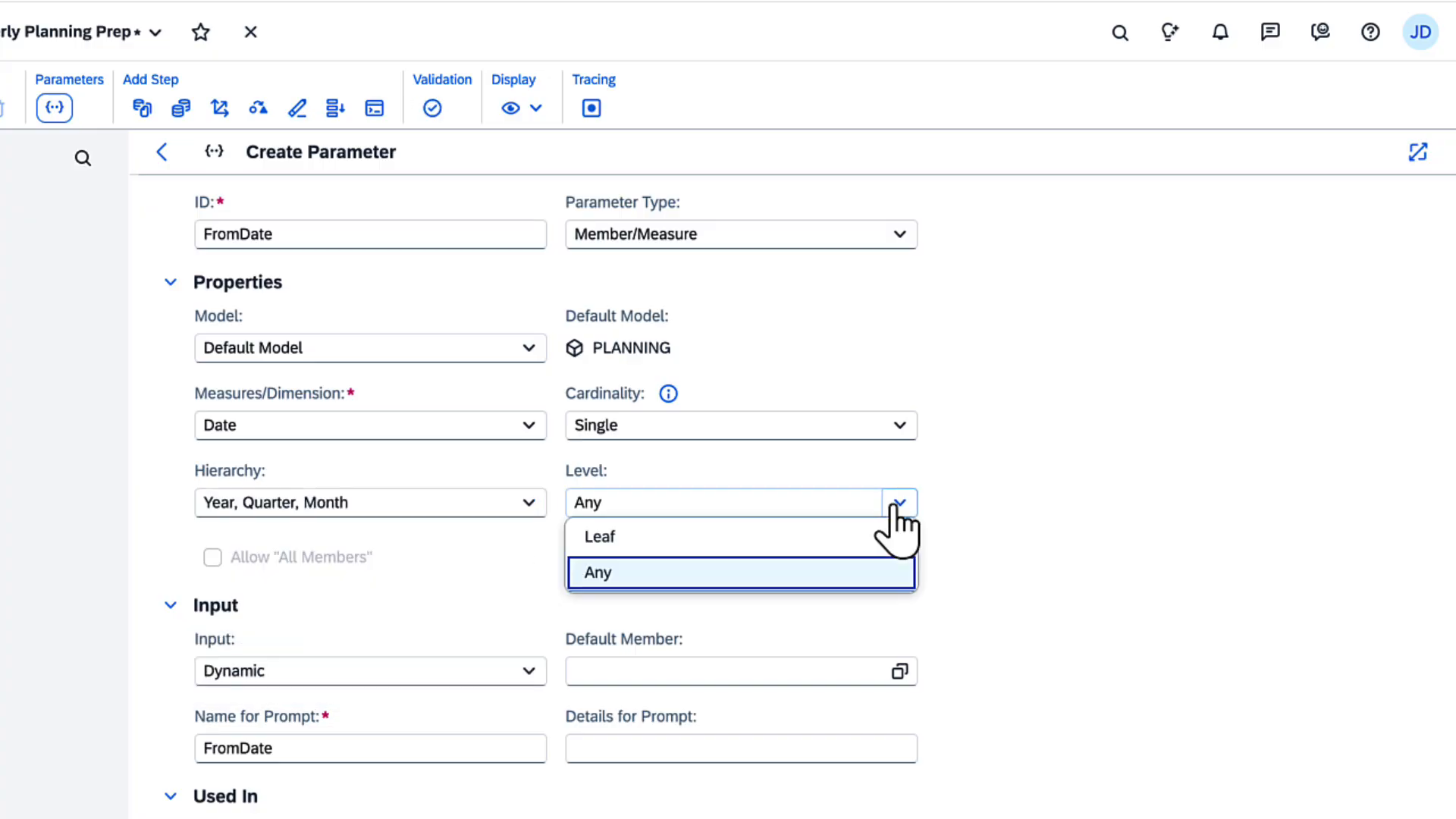
click(841, 538)
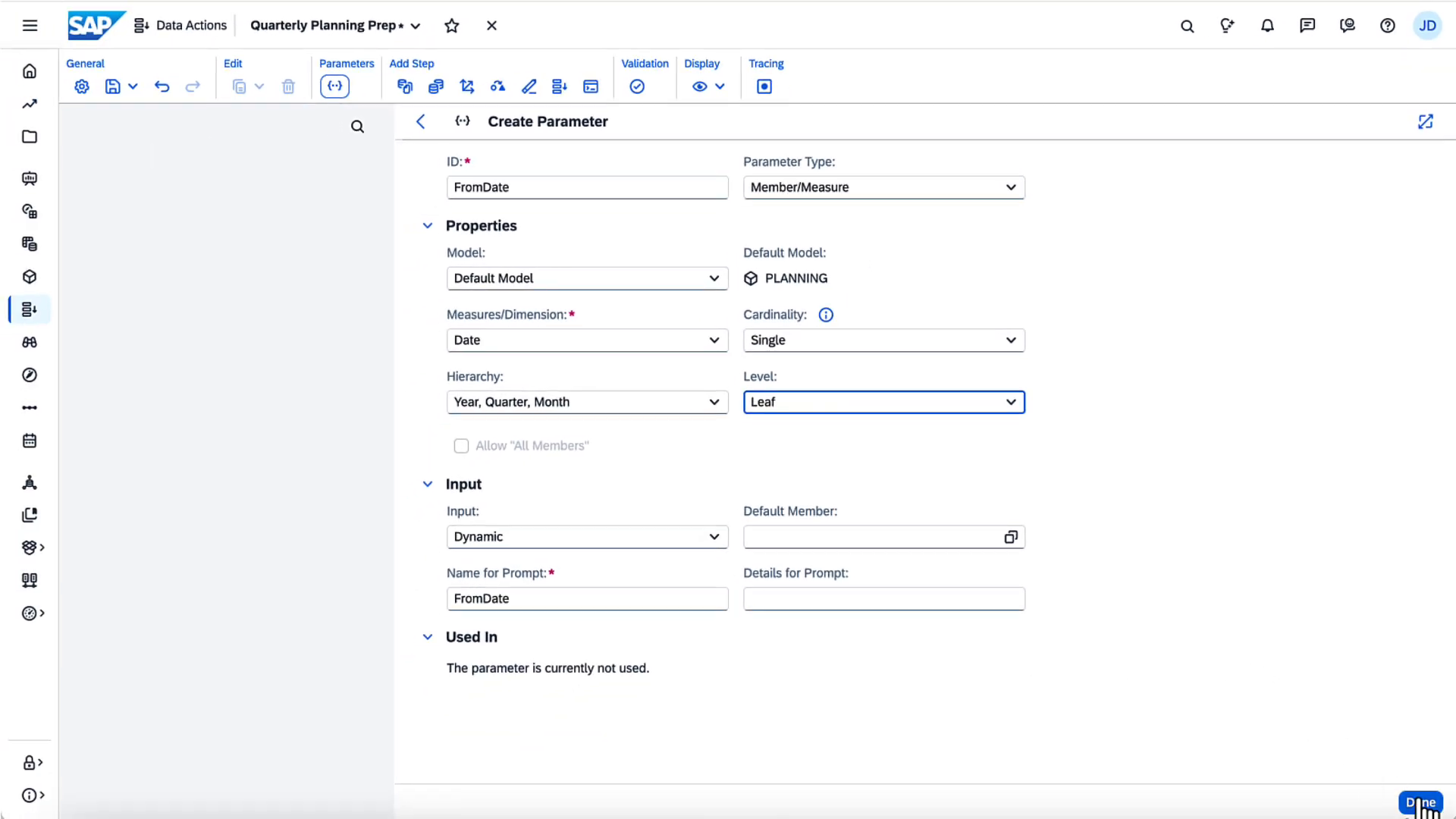
click(1417, 804)
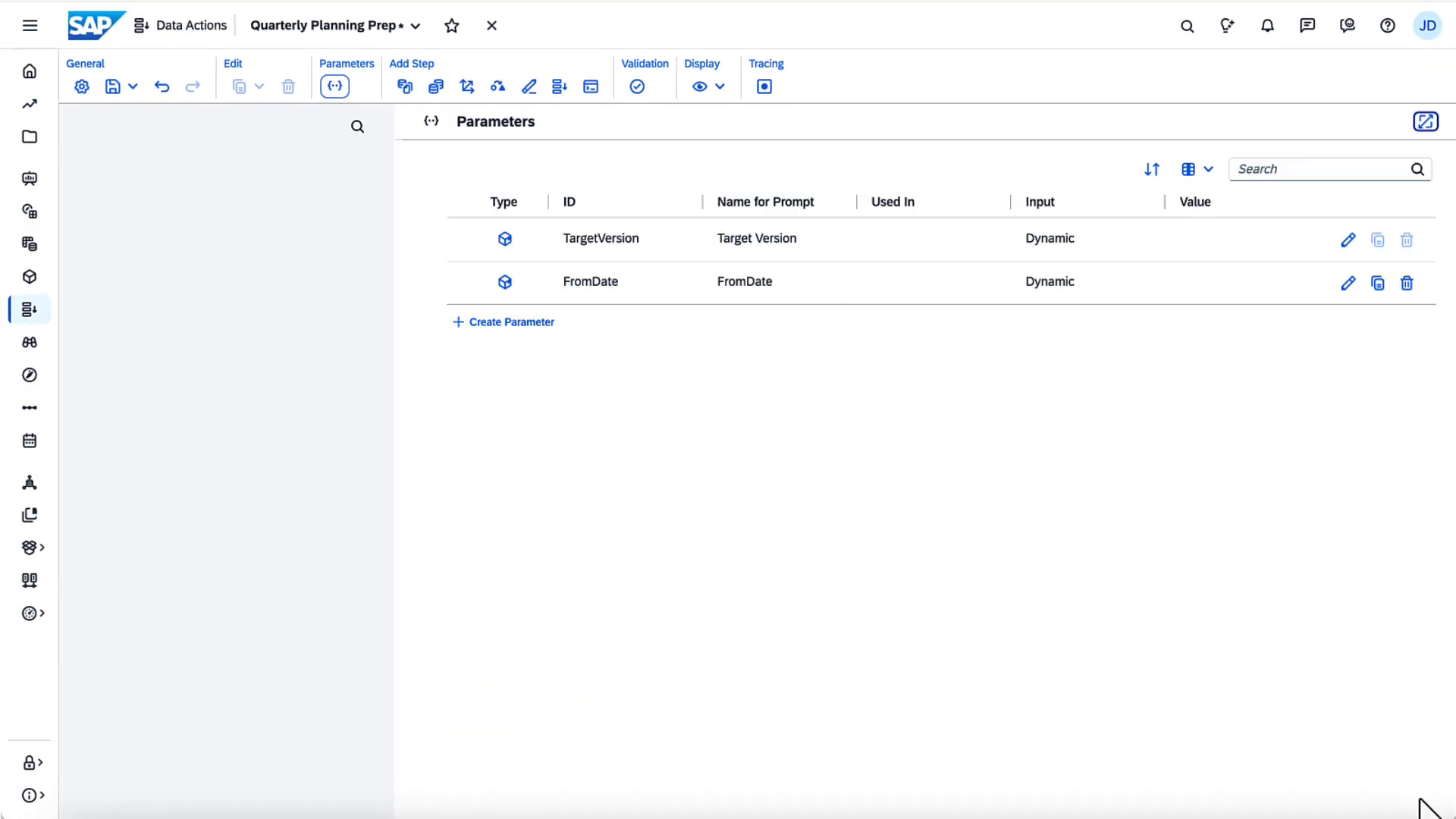
Step: Duplicate FromDate into a ToDate parameter with ID and prompt renamed, then leave Parameters
click(1377, 282)
click(1348, 324)
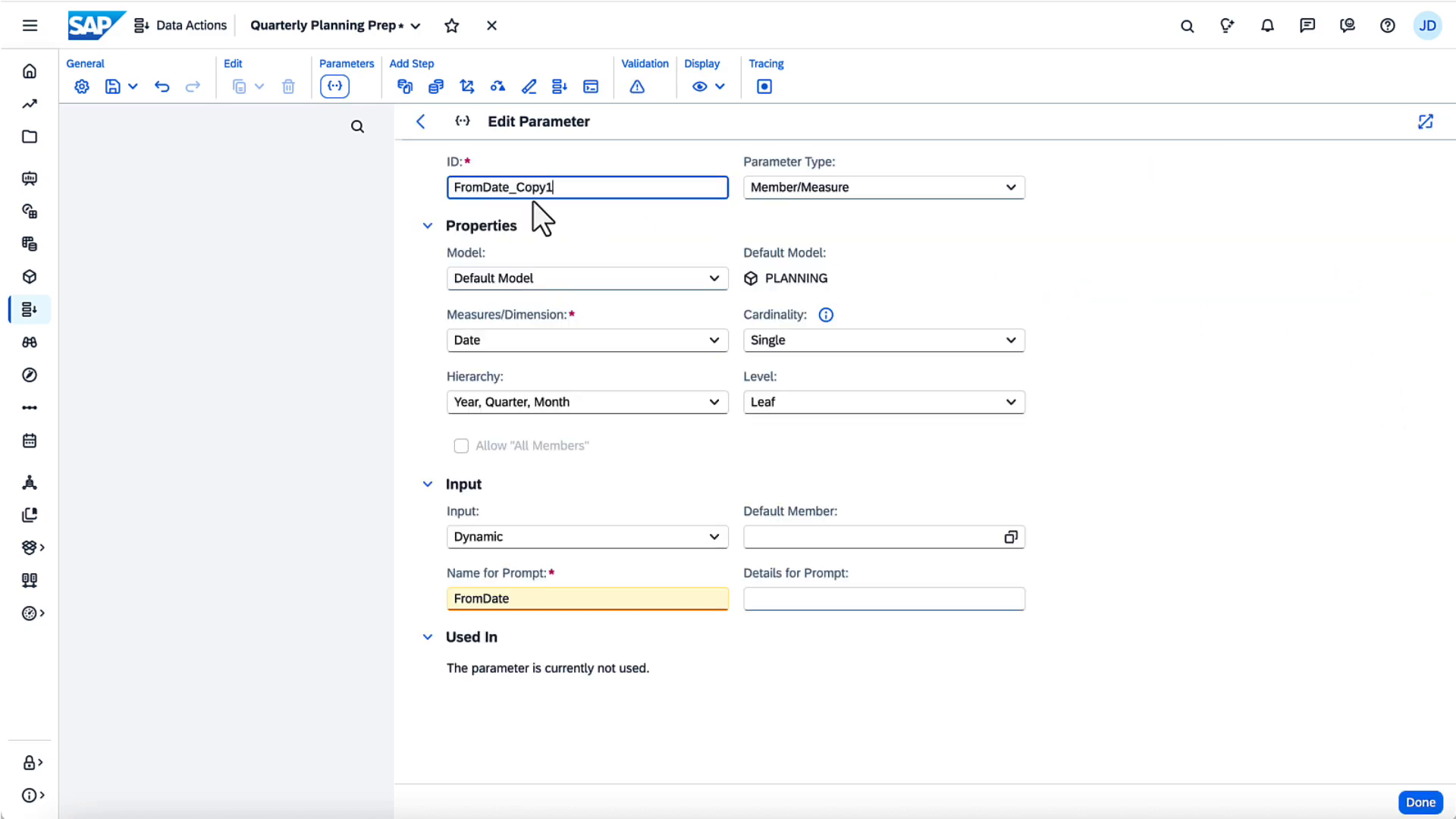
text(To)
drag(495, 187, 561, 193)
key(BackSpace)
drag(482, 597, 421, 598)
text(To)
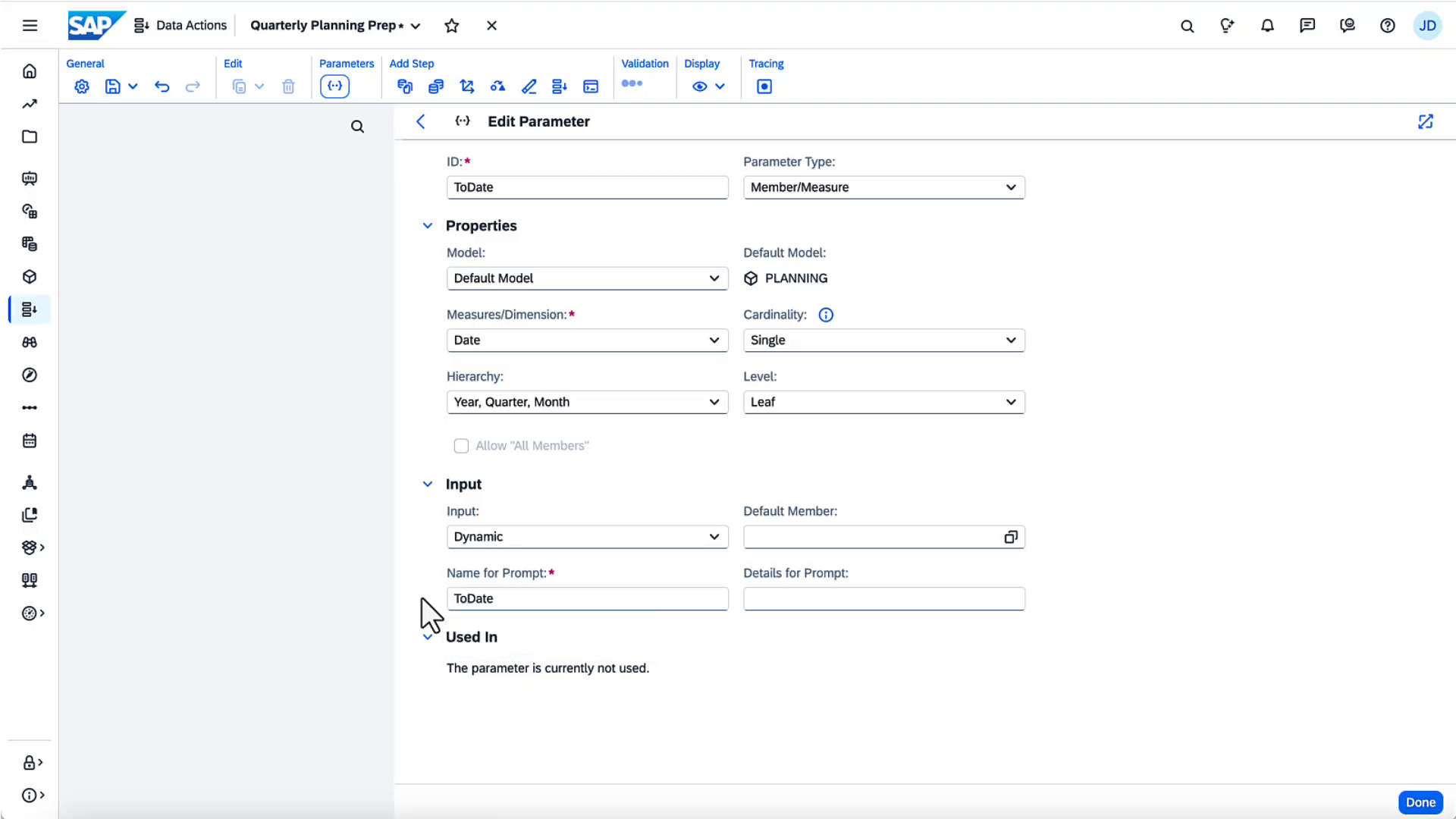
click(1420, 801)
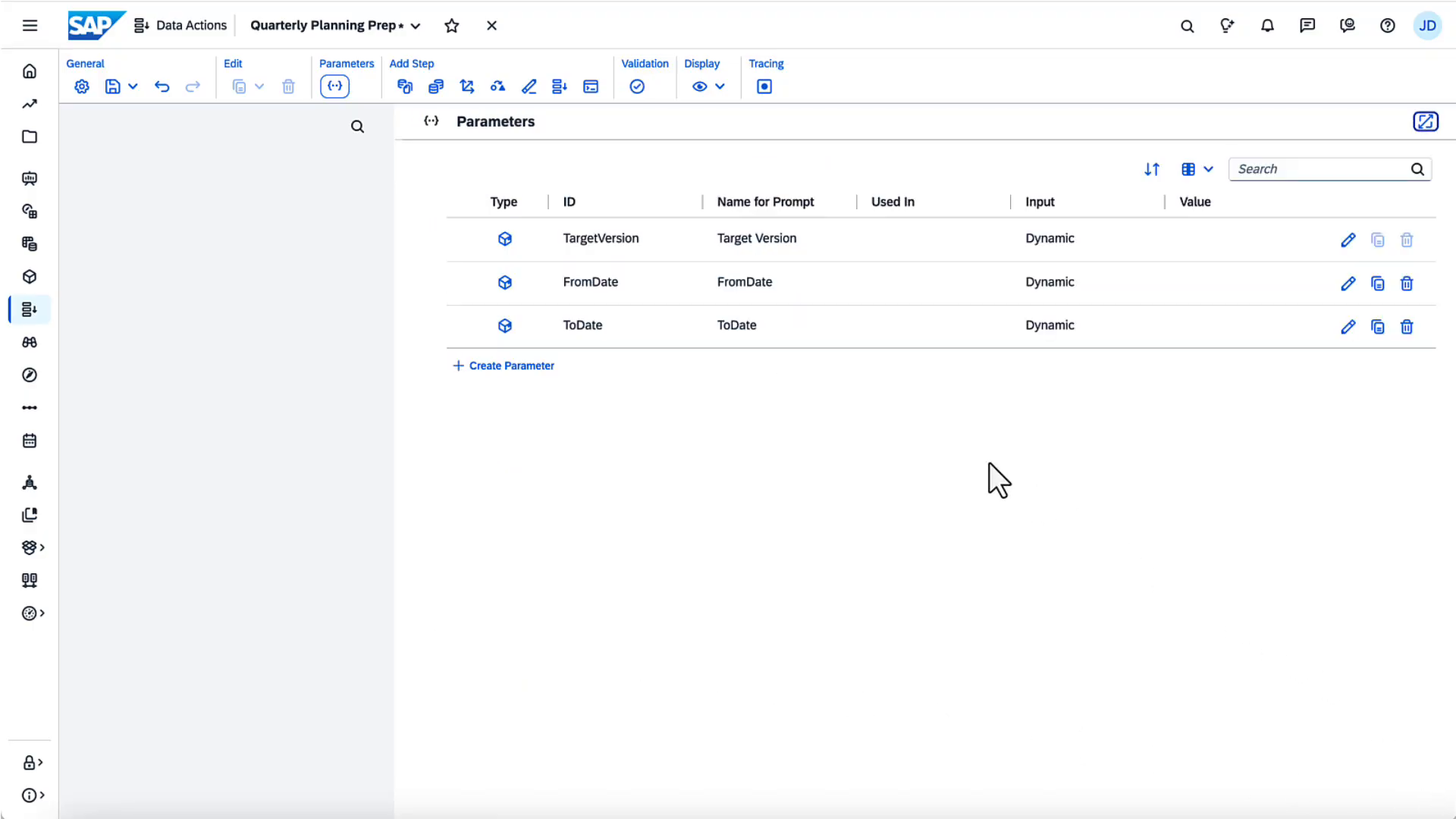
click(334, 88)
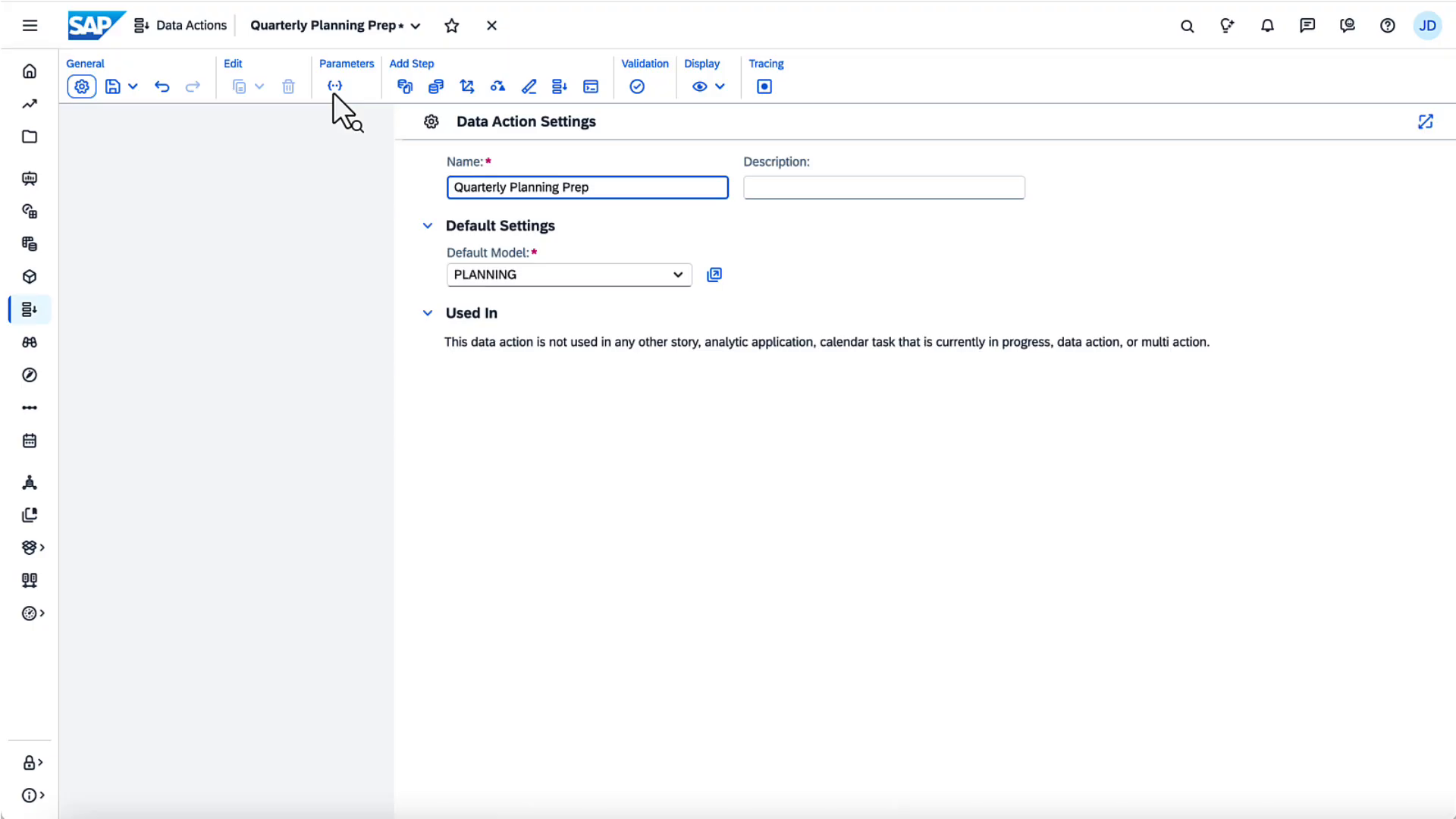
Step: Add a Copy step named 'Copy from Actuals' with its Version filter set to public.Actual
click(405, 86)
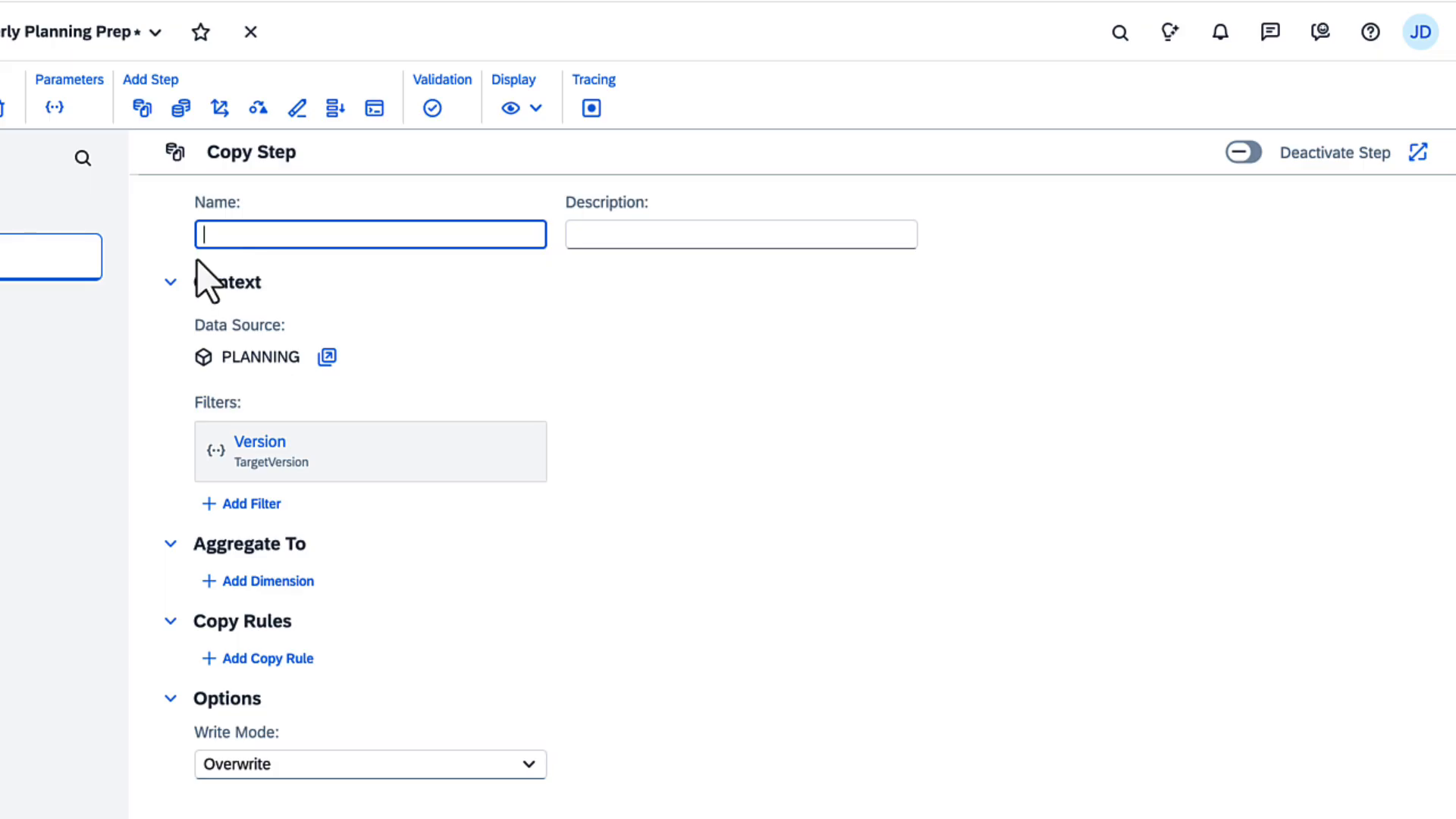
text(Copy from Actuals)
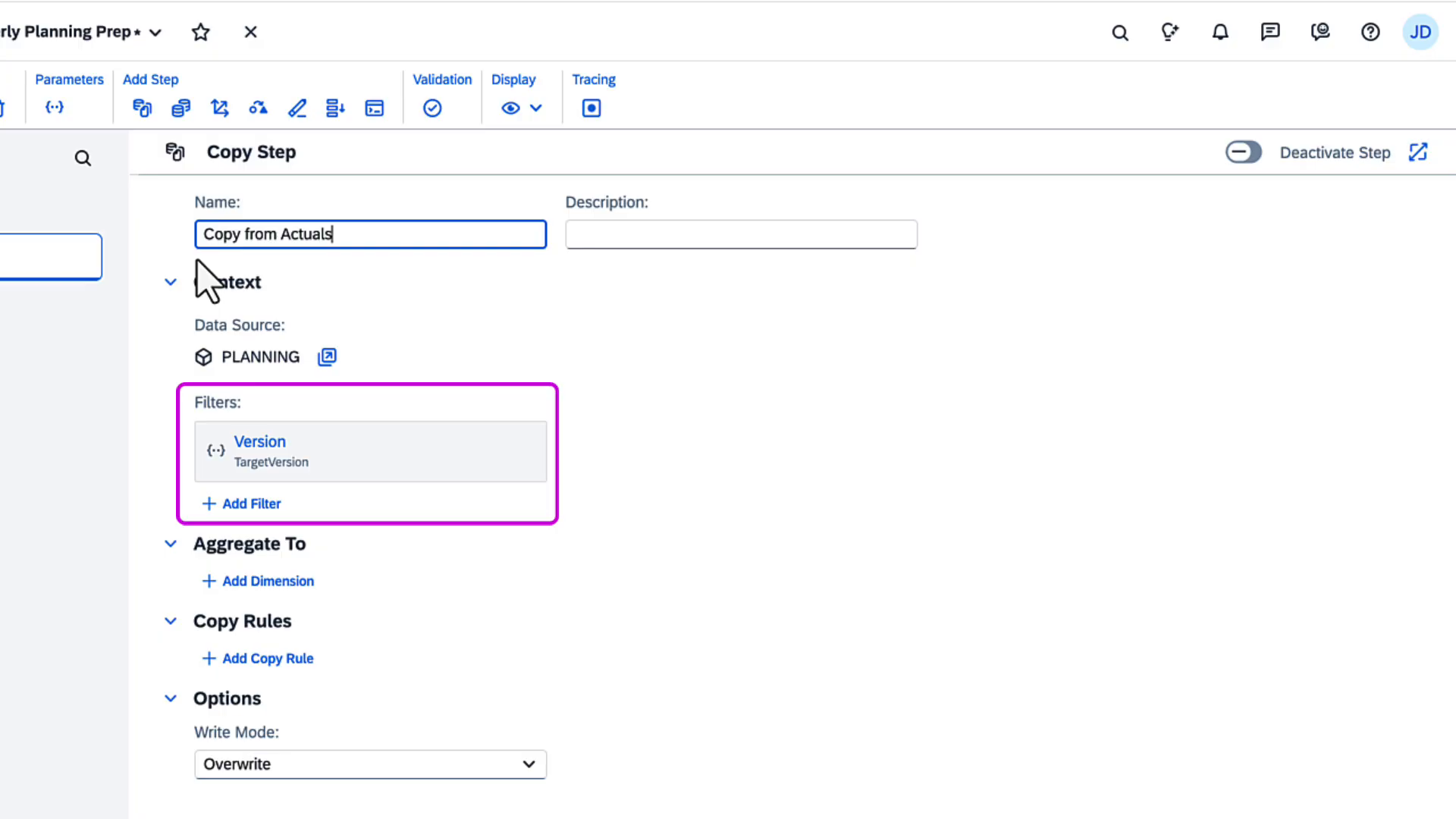
click(302, 443)
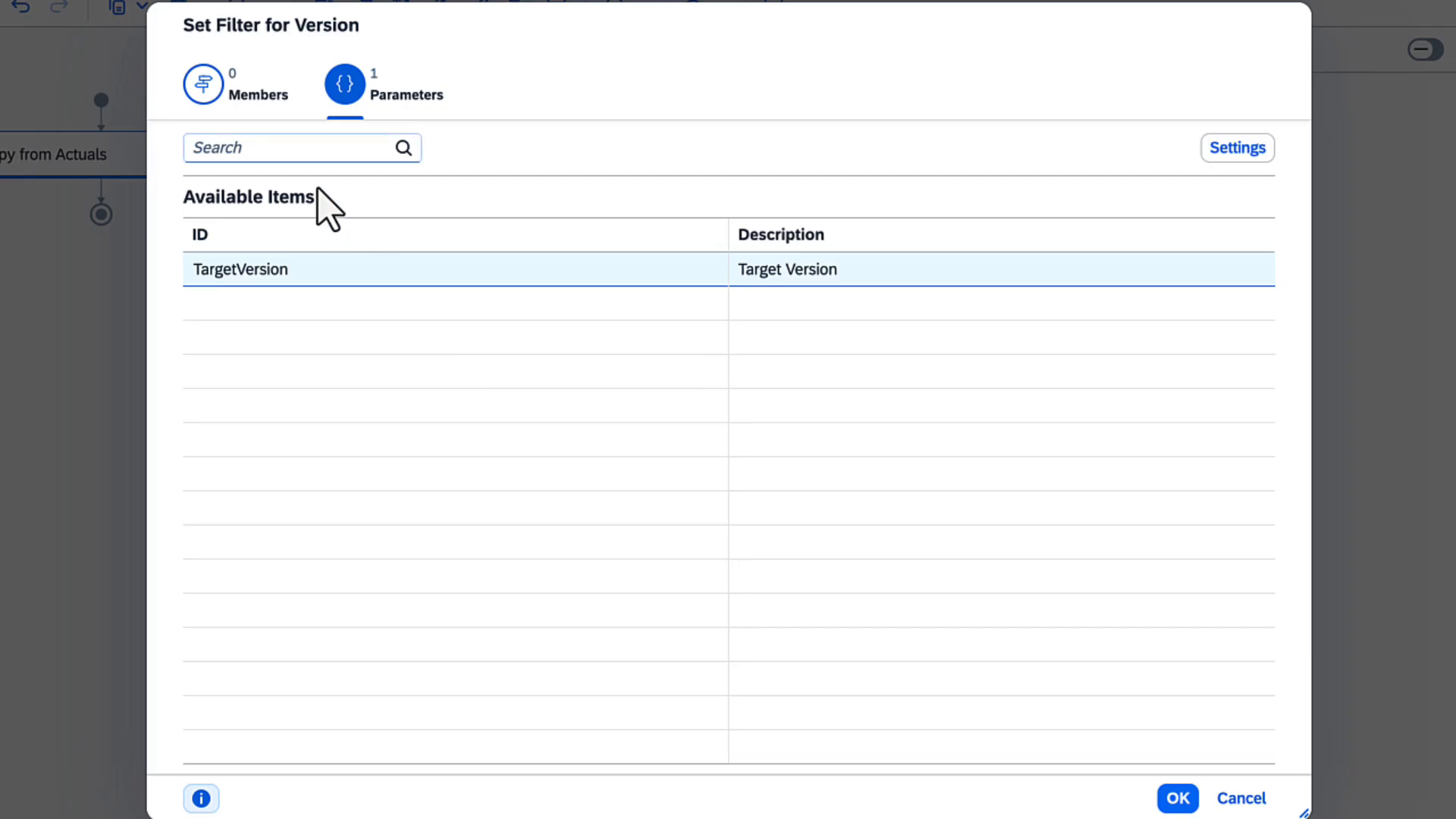
click(254, 95)
click(313, 279)
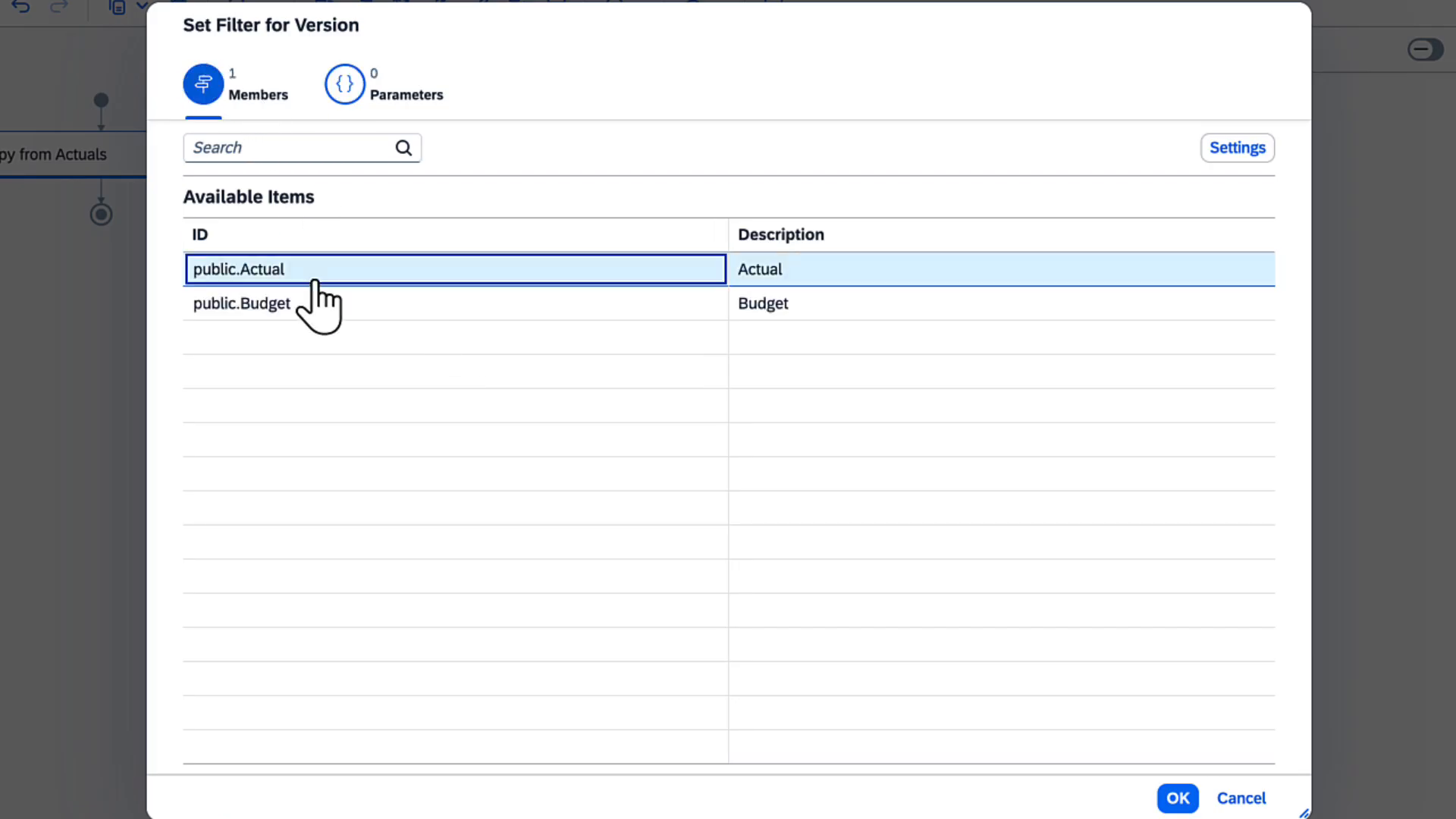
click(1178, 798)
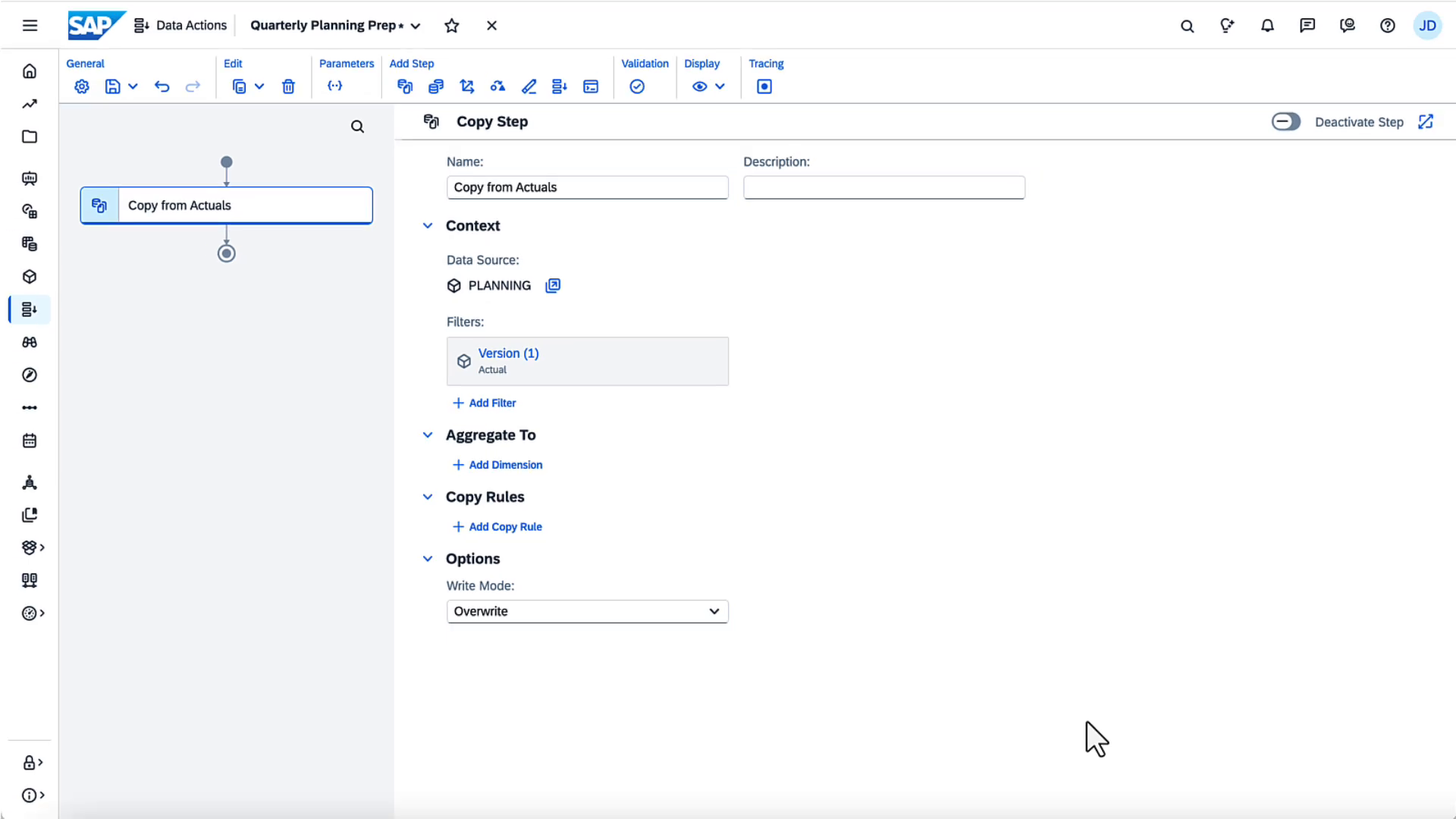
Step: Add an Account filter on FPA1/022 Gross Revenue, found by searching 'revenue'
click(485, 402)
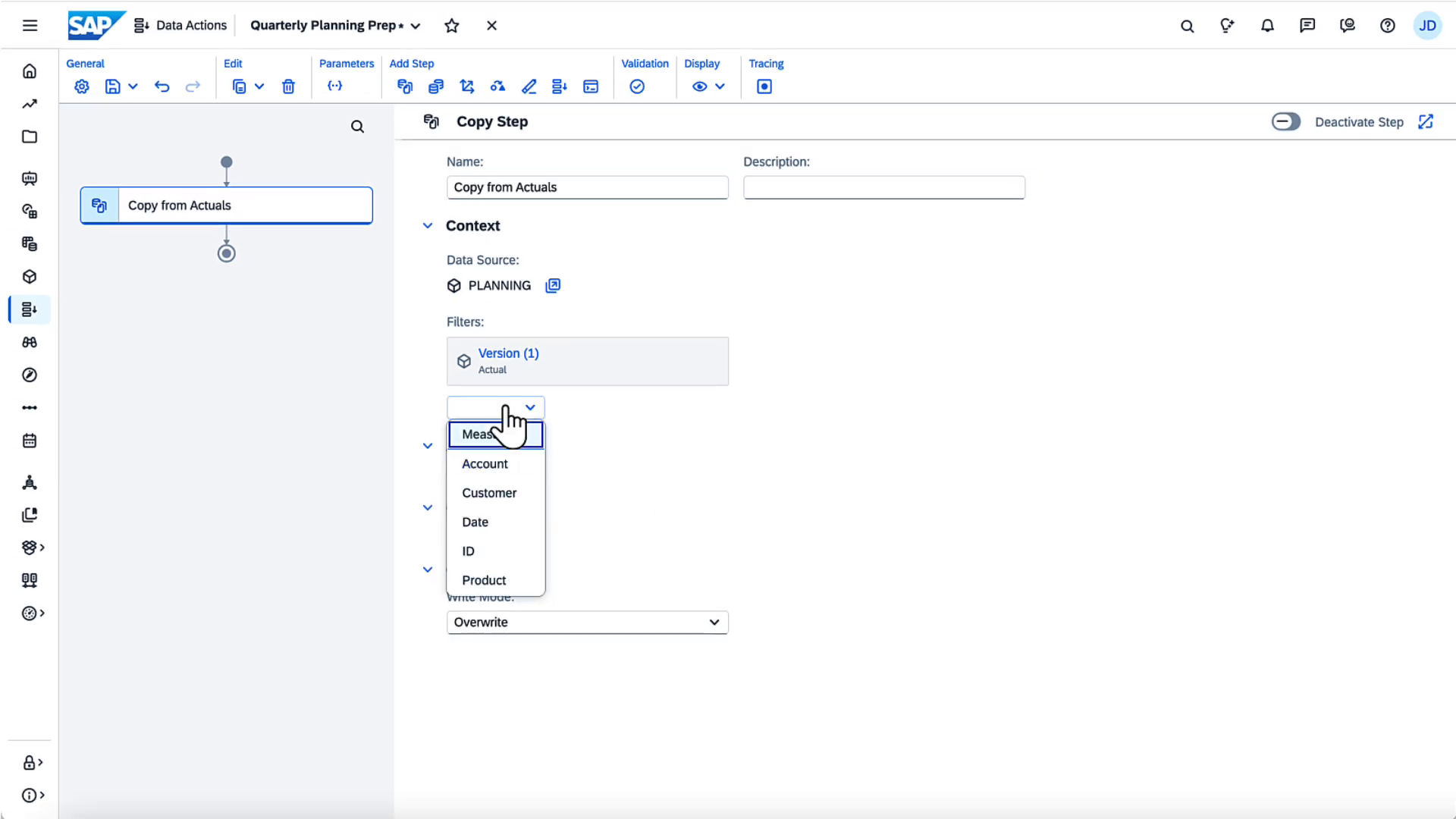
click(499, 459)
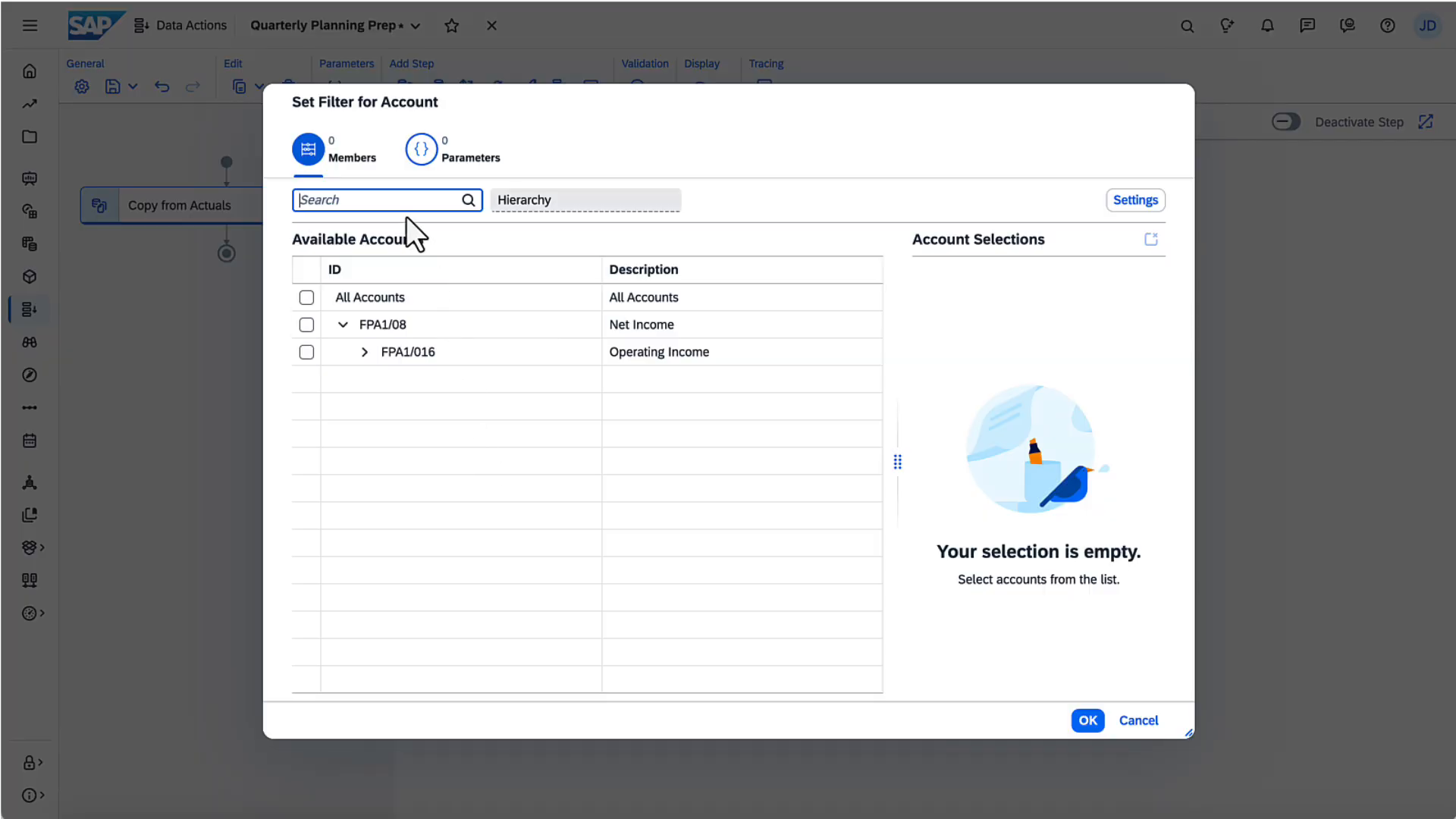
text(revenue)
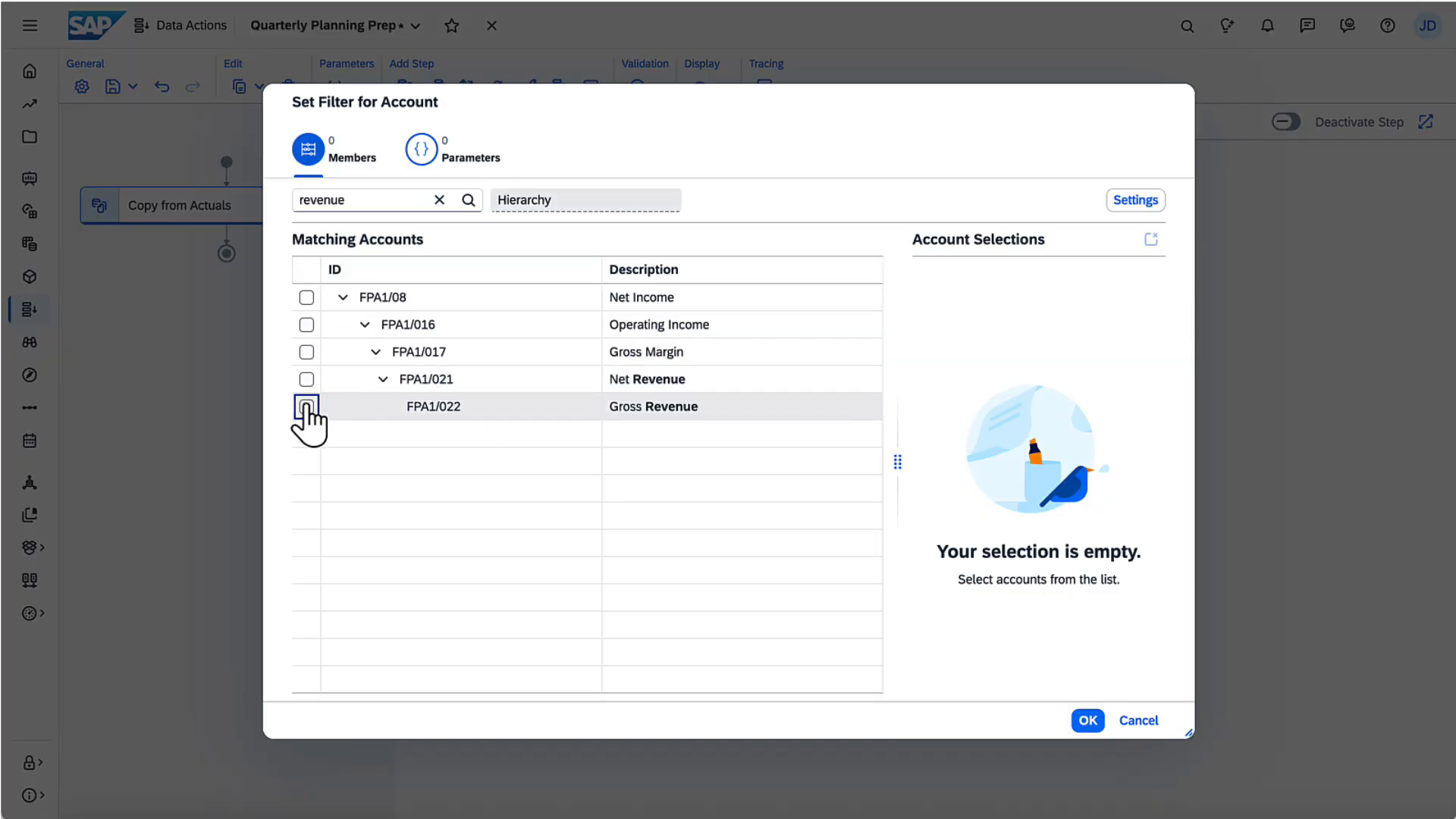
click(306, 407)
click(1087, 720)
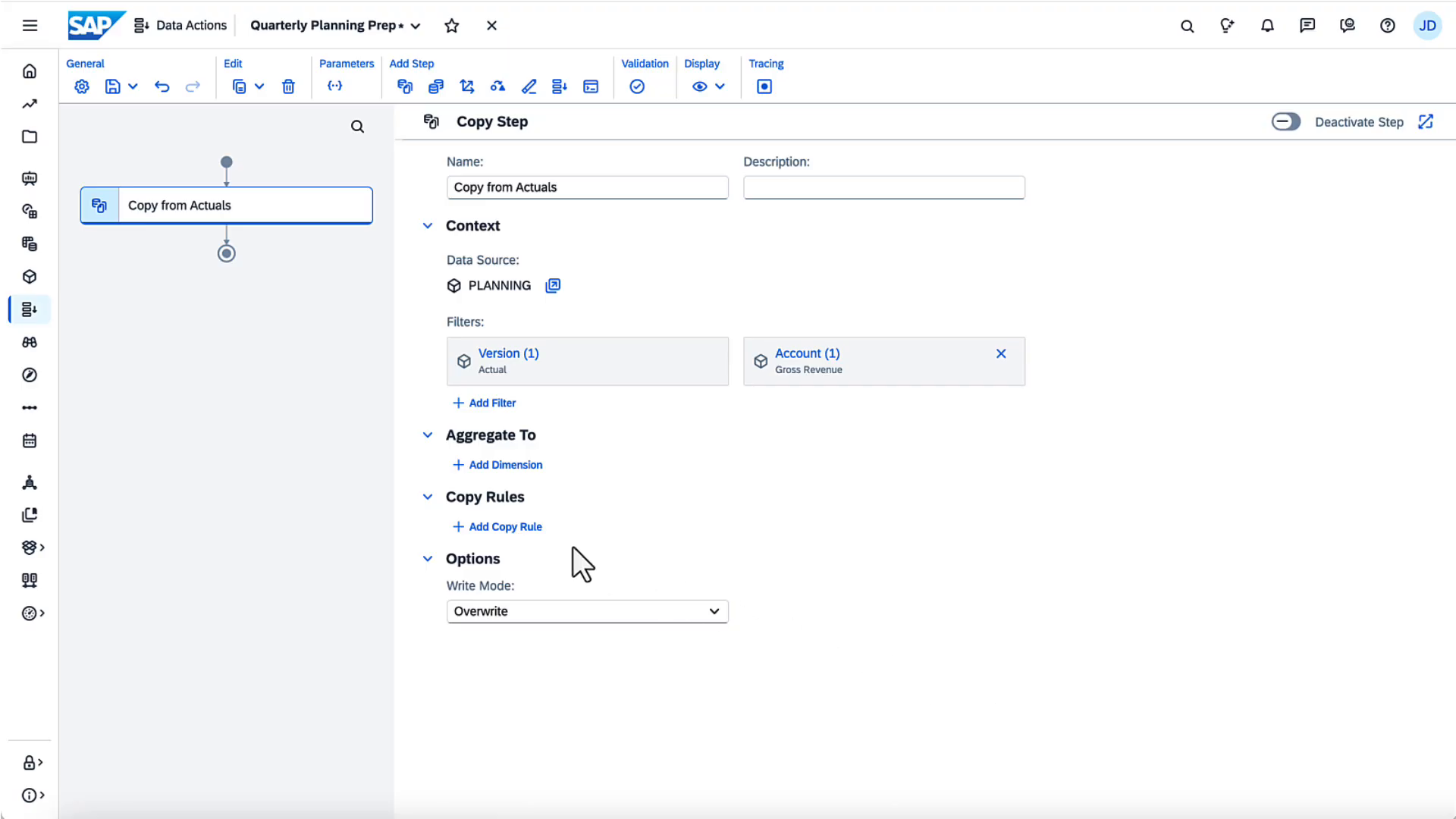
Step: Add a copy rule on the Date dimension with the FromDate parameter as source
click(521, 527)
click(744, 569)
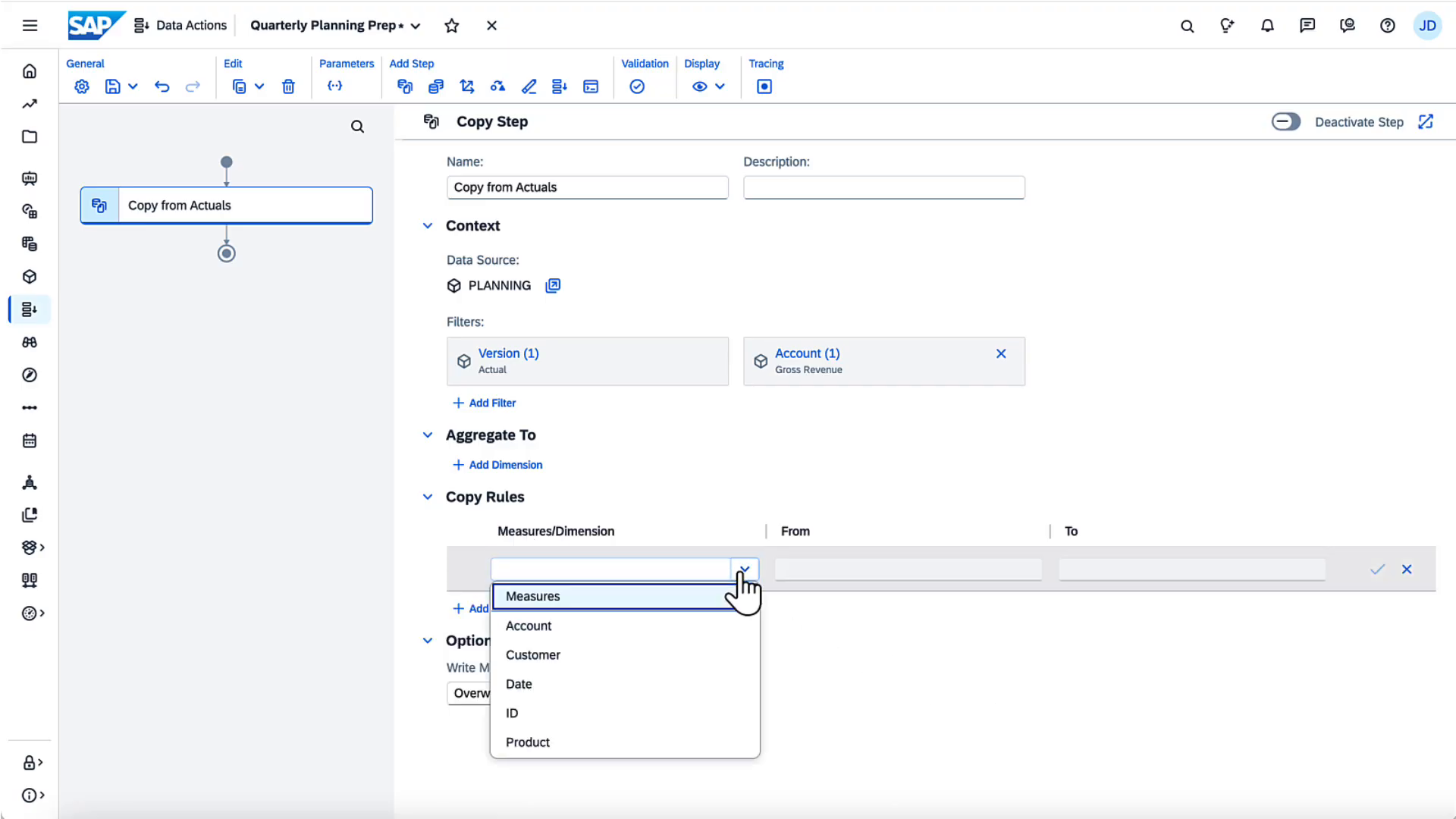
click(685, 682)
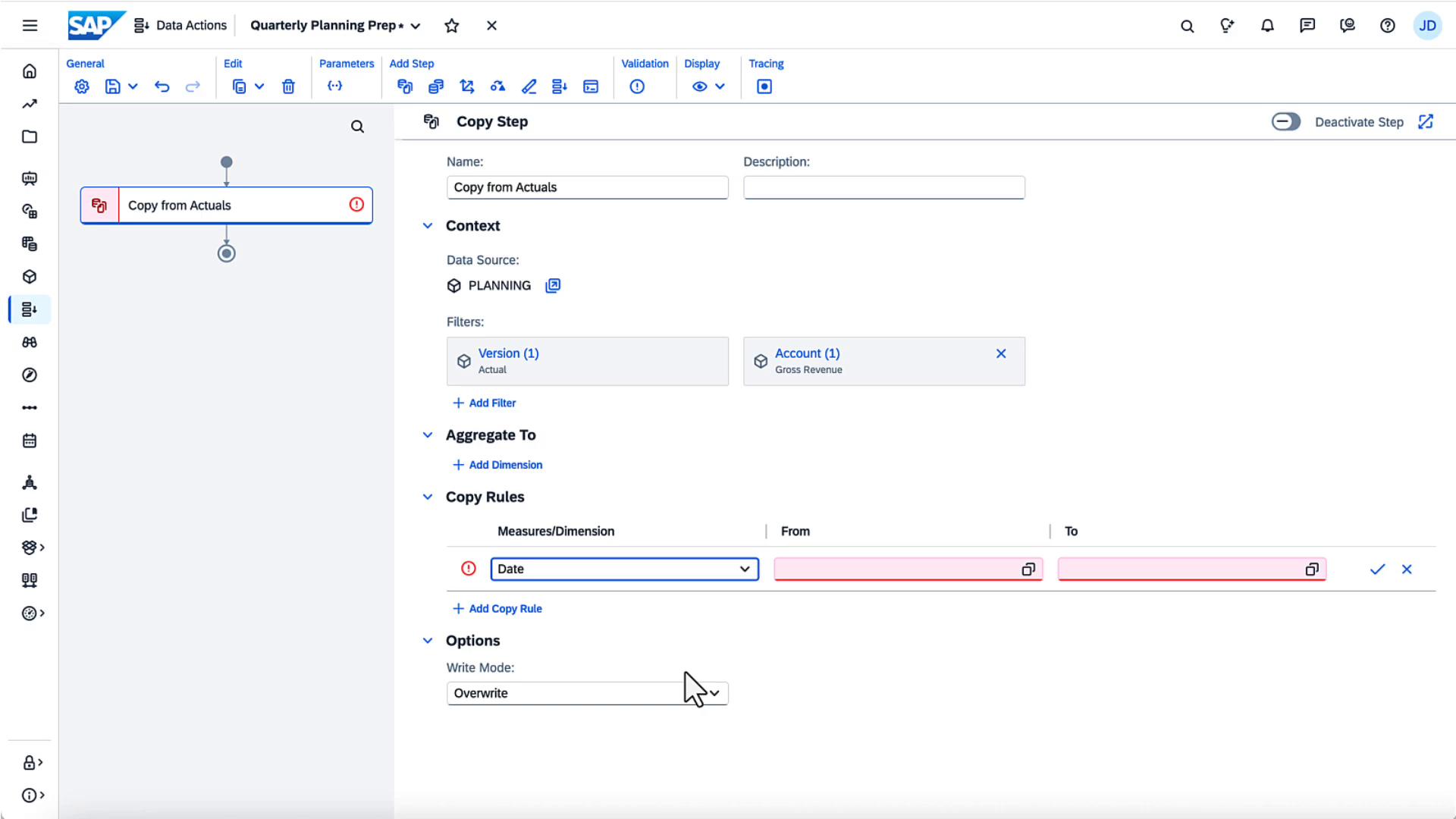
click(1027, 569)
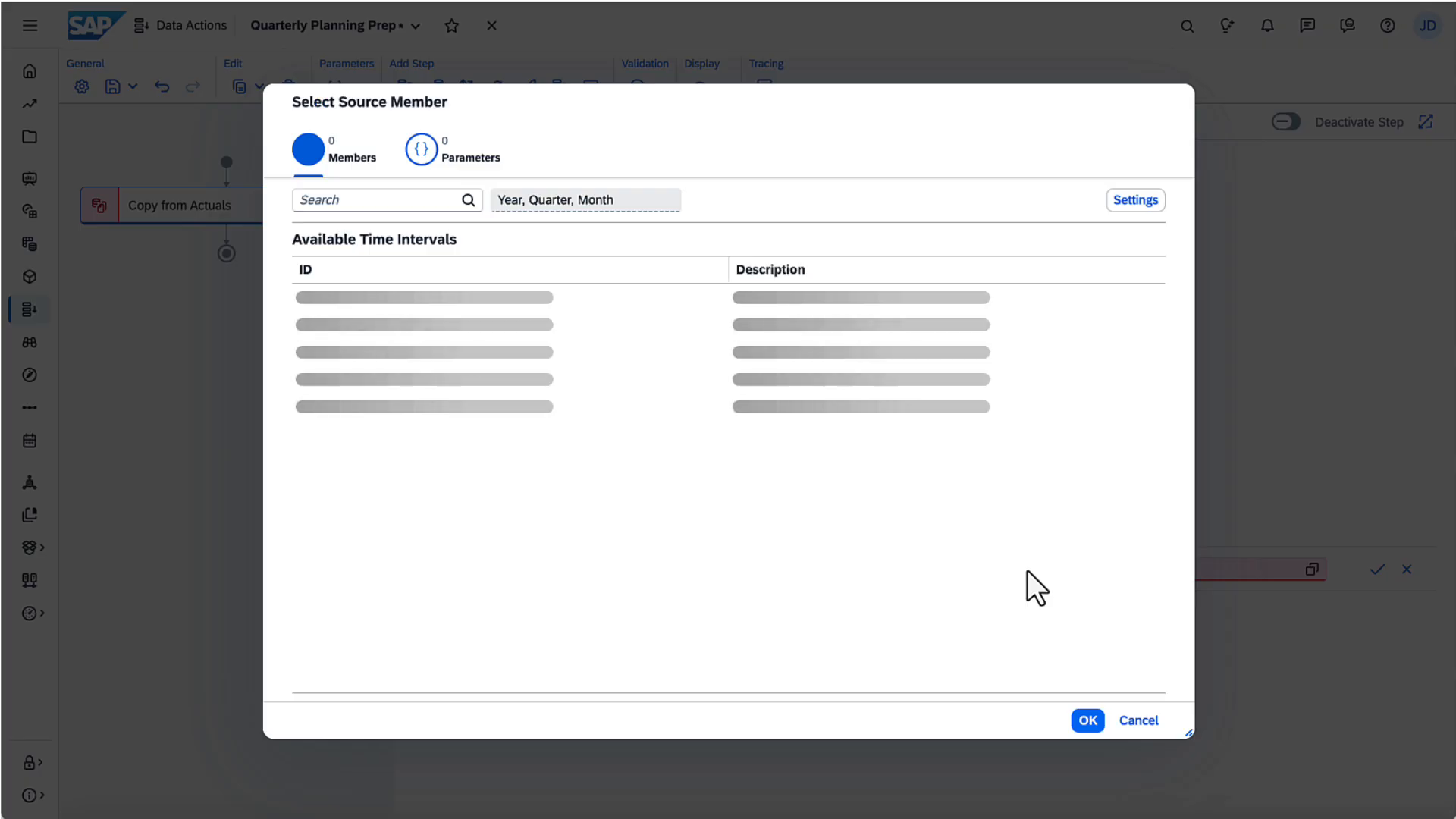
click(425, 148)
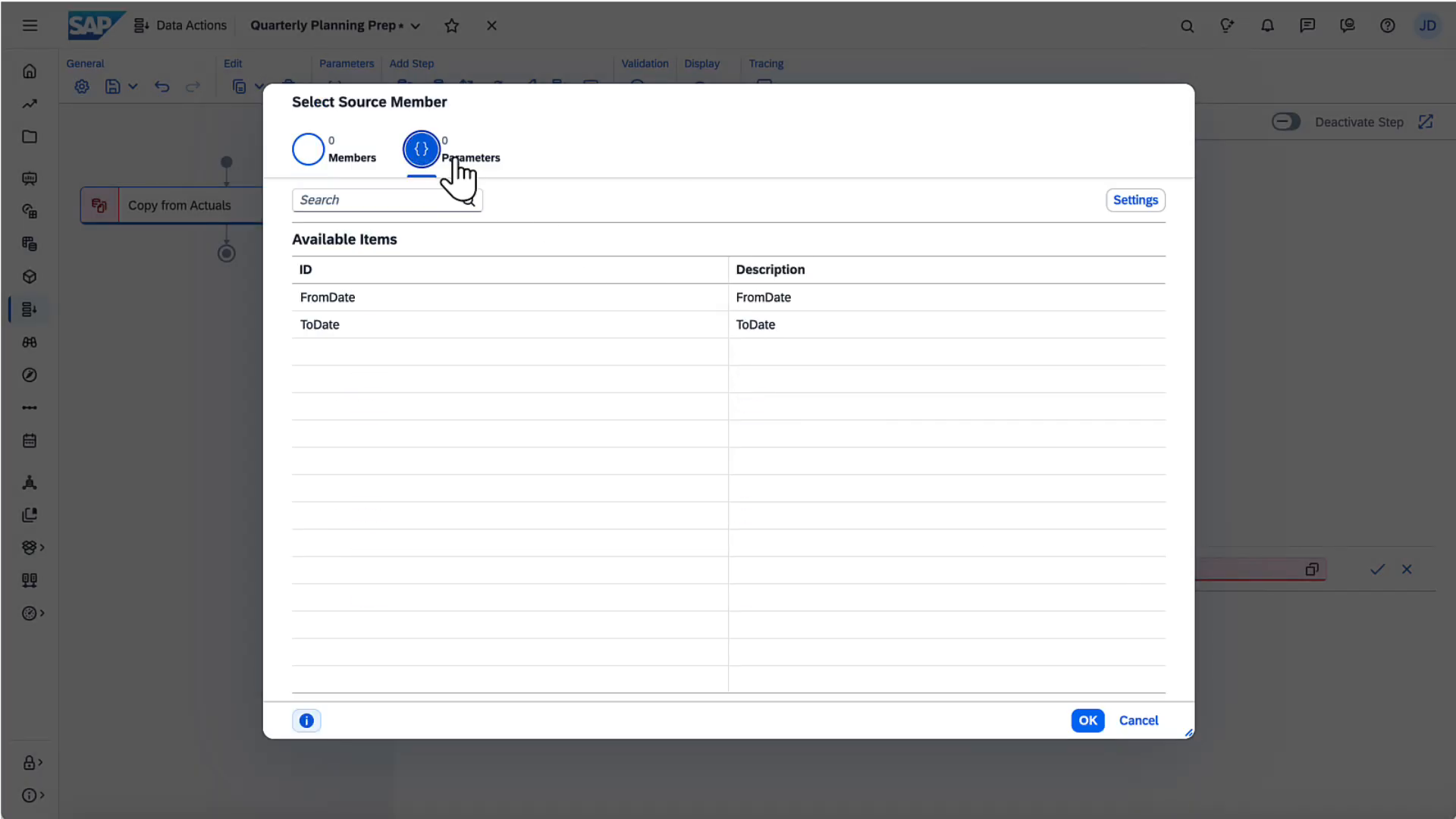
click(394, 303)
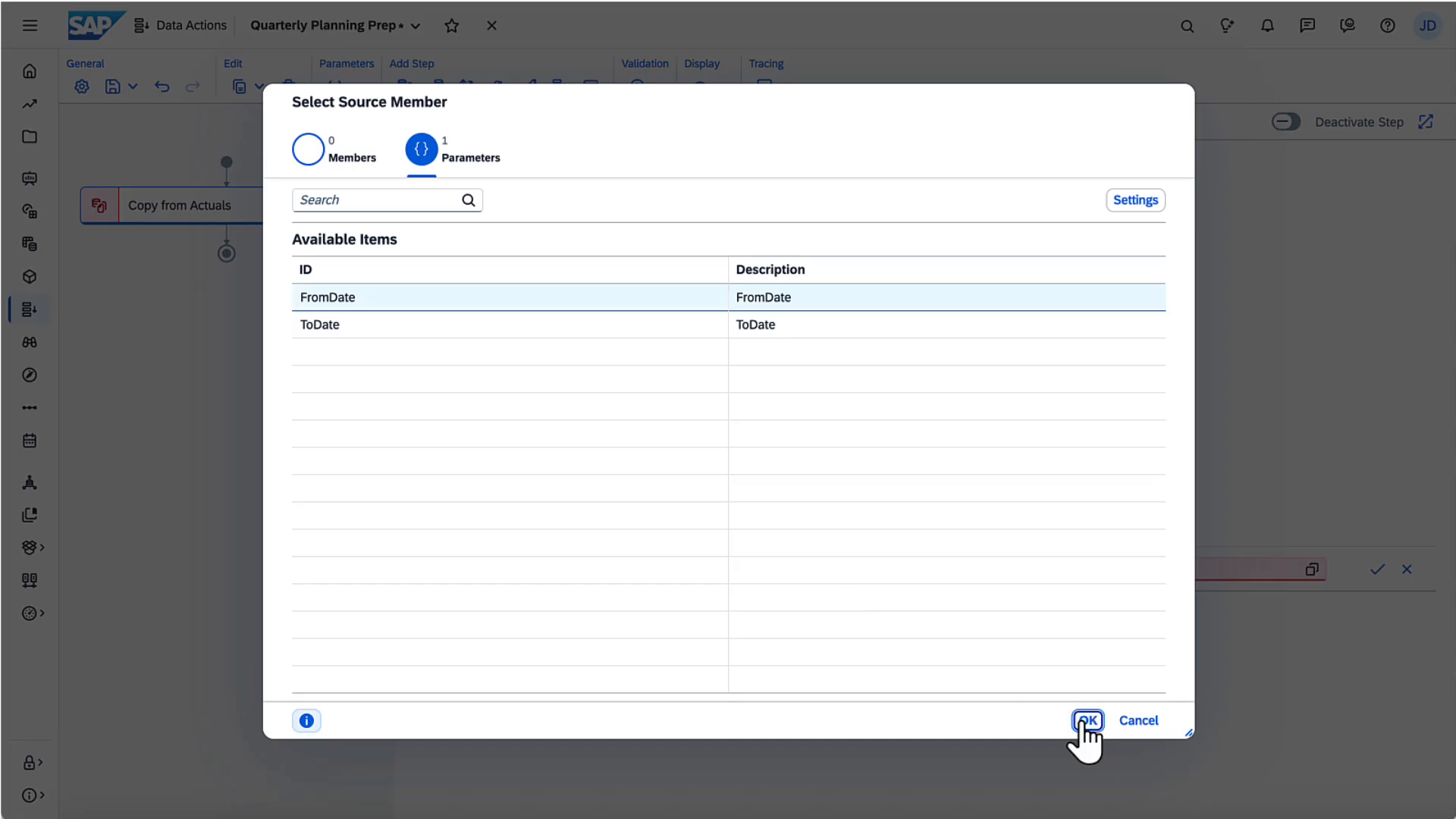
click(1086, 720)
Step: Set the Date rule's target to the ToDate parameter and confirm the rule
click(1311, 569)
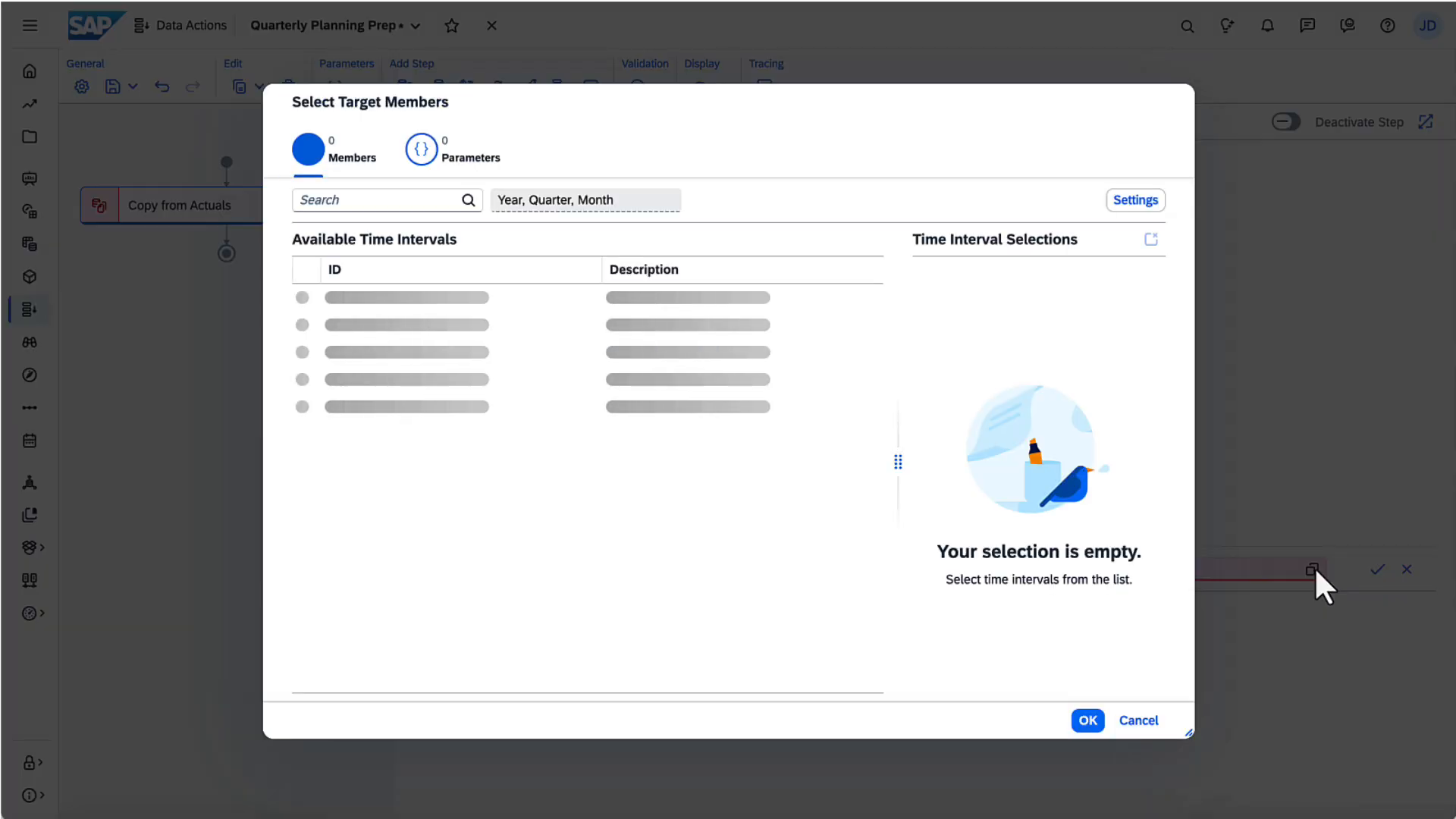
click(464, 165)
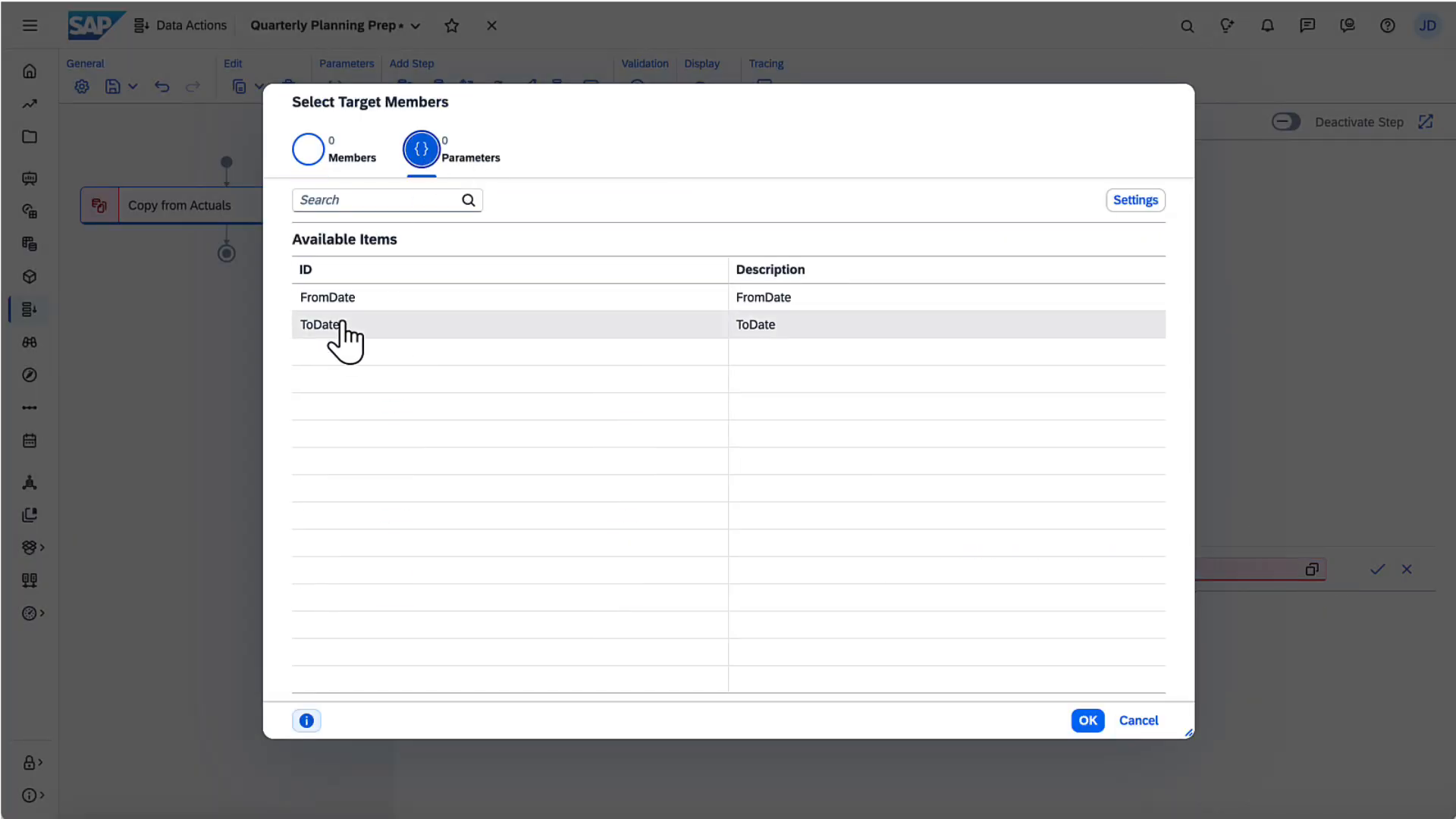
click(337, 326)
click(1087, 720)
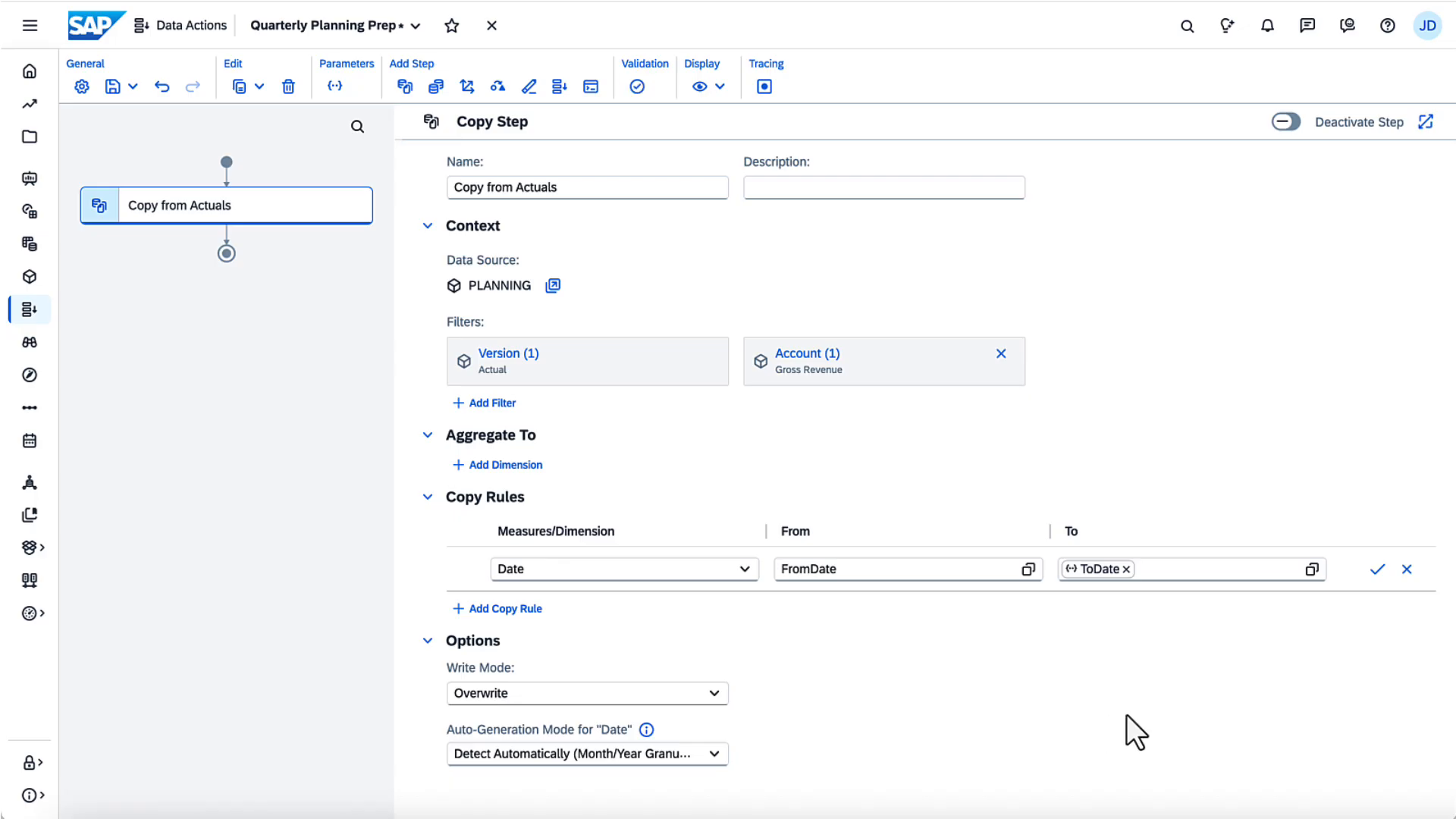
click(1376, 570)
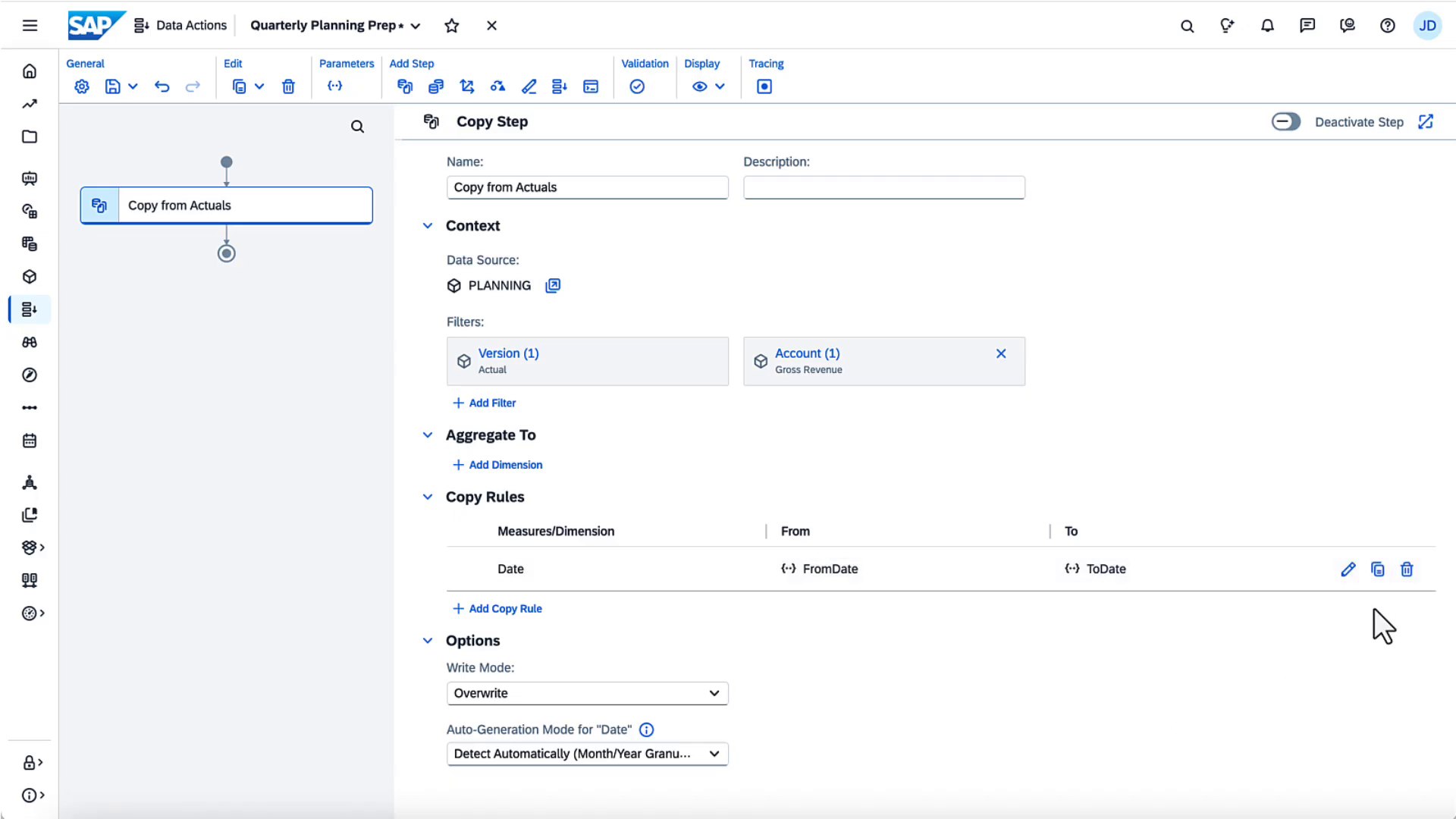
Step: Leave the Copy from Actuals write mode on Overwrite and save Quarterly Planning Prep
click(714, 694)
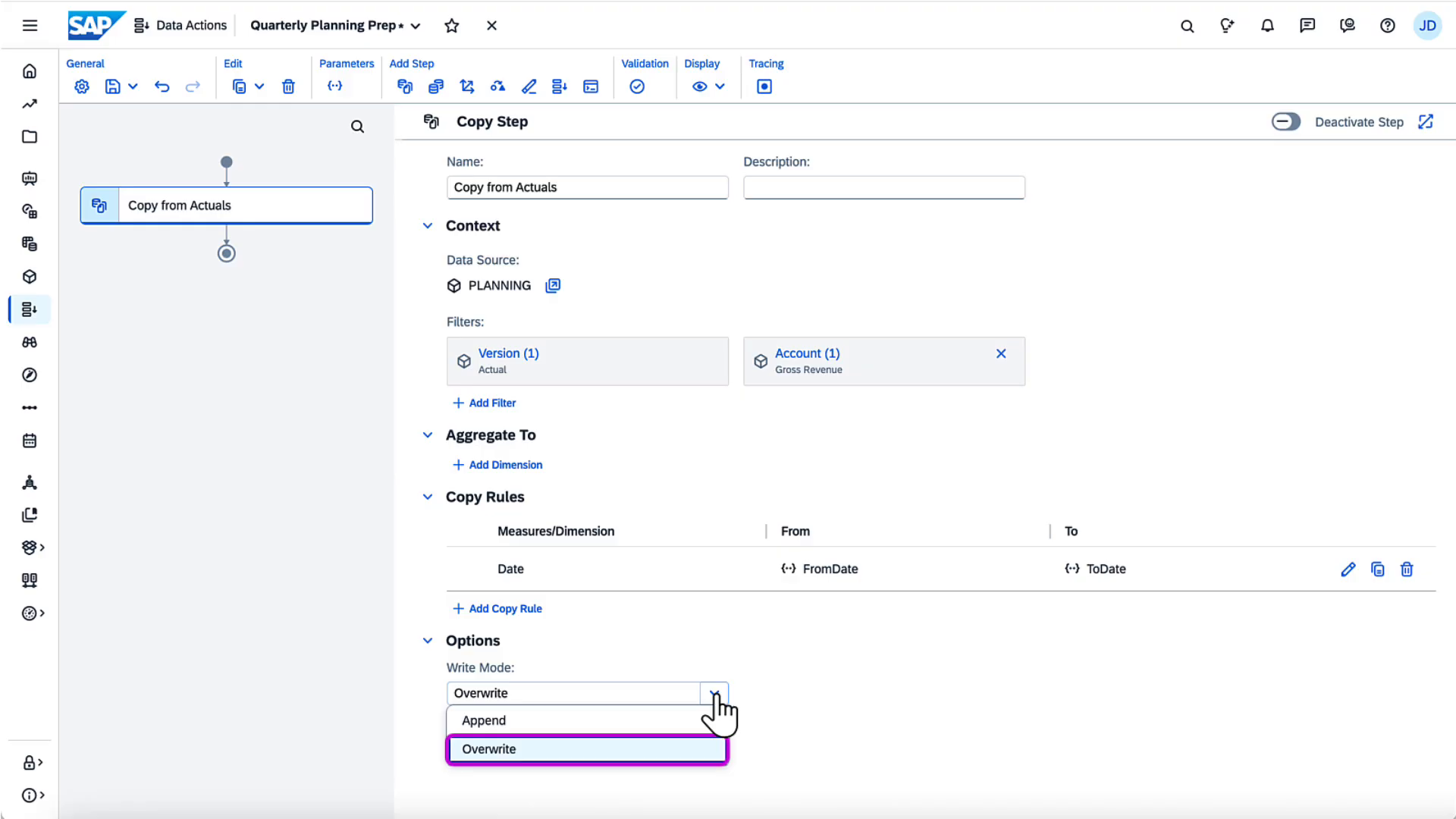
click(714, 694)
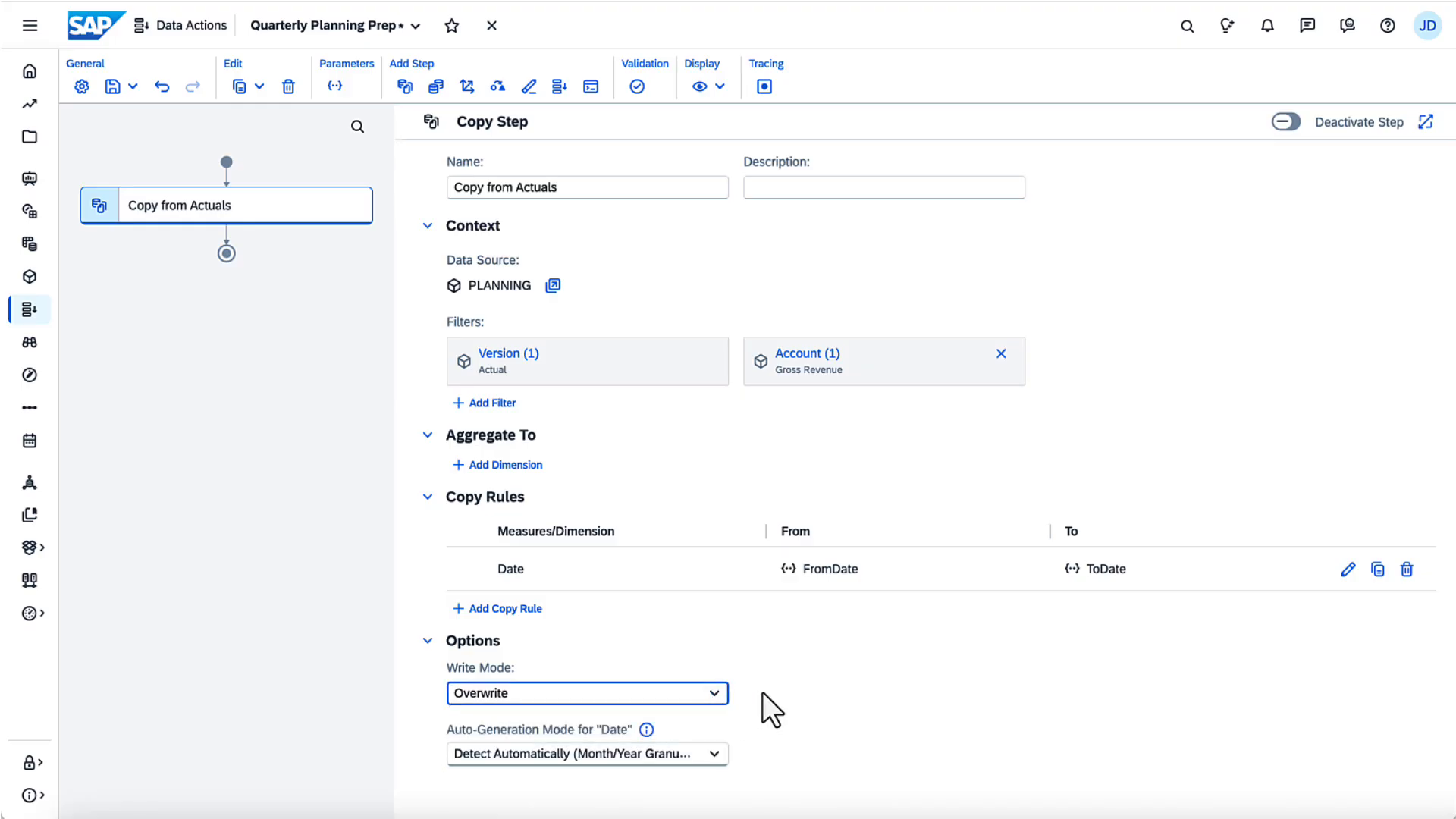
click(132, 86)
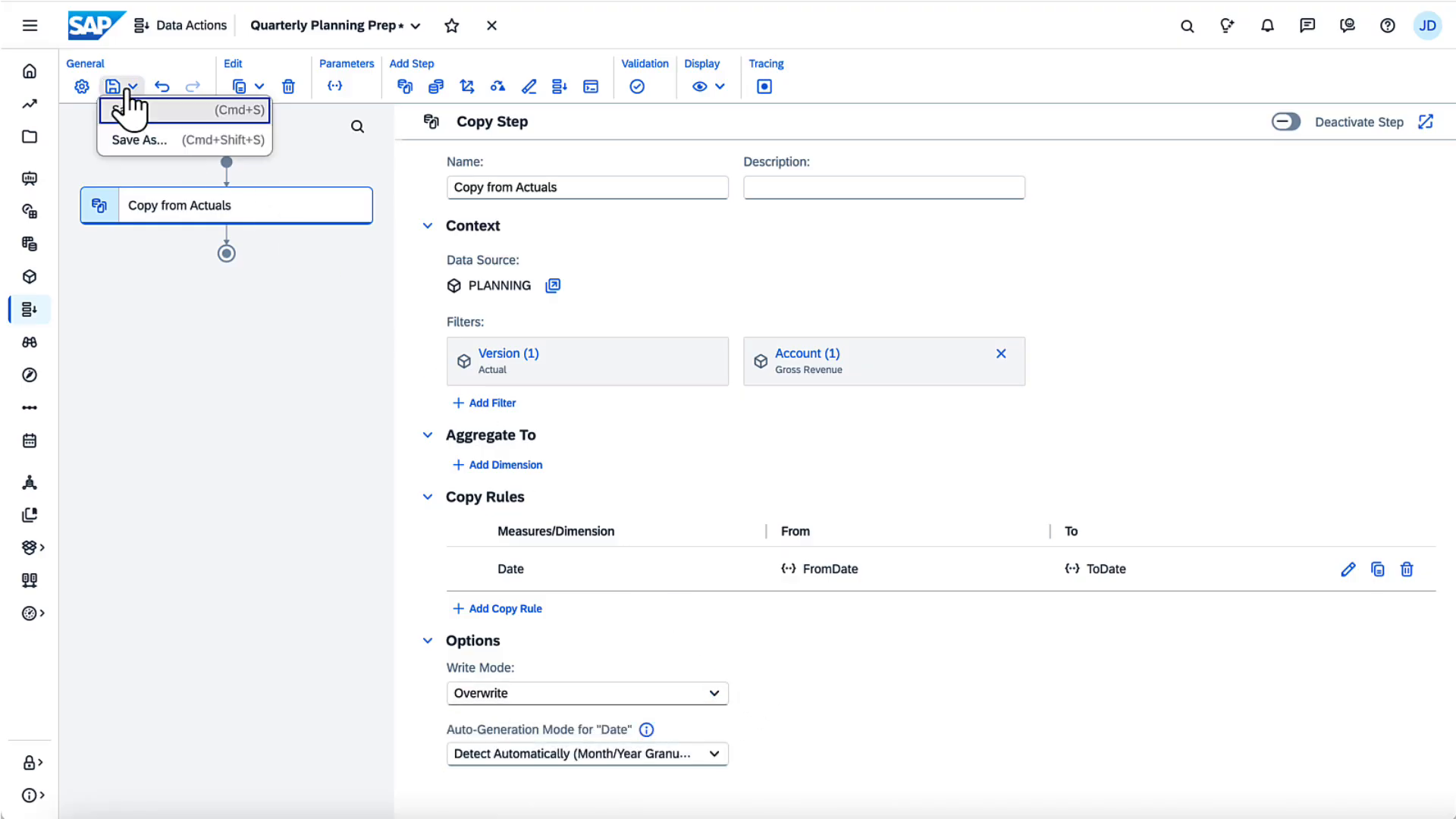
click(132, 115)
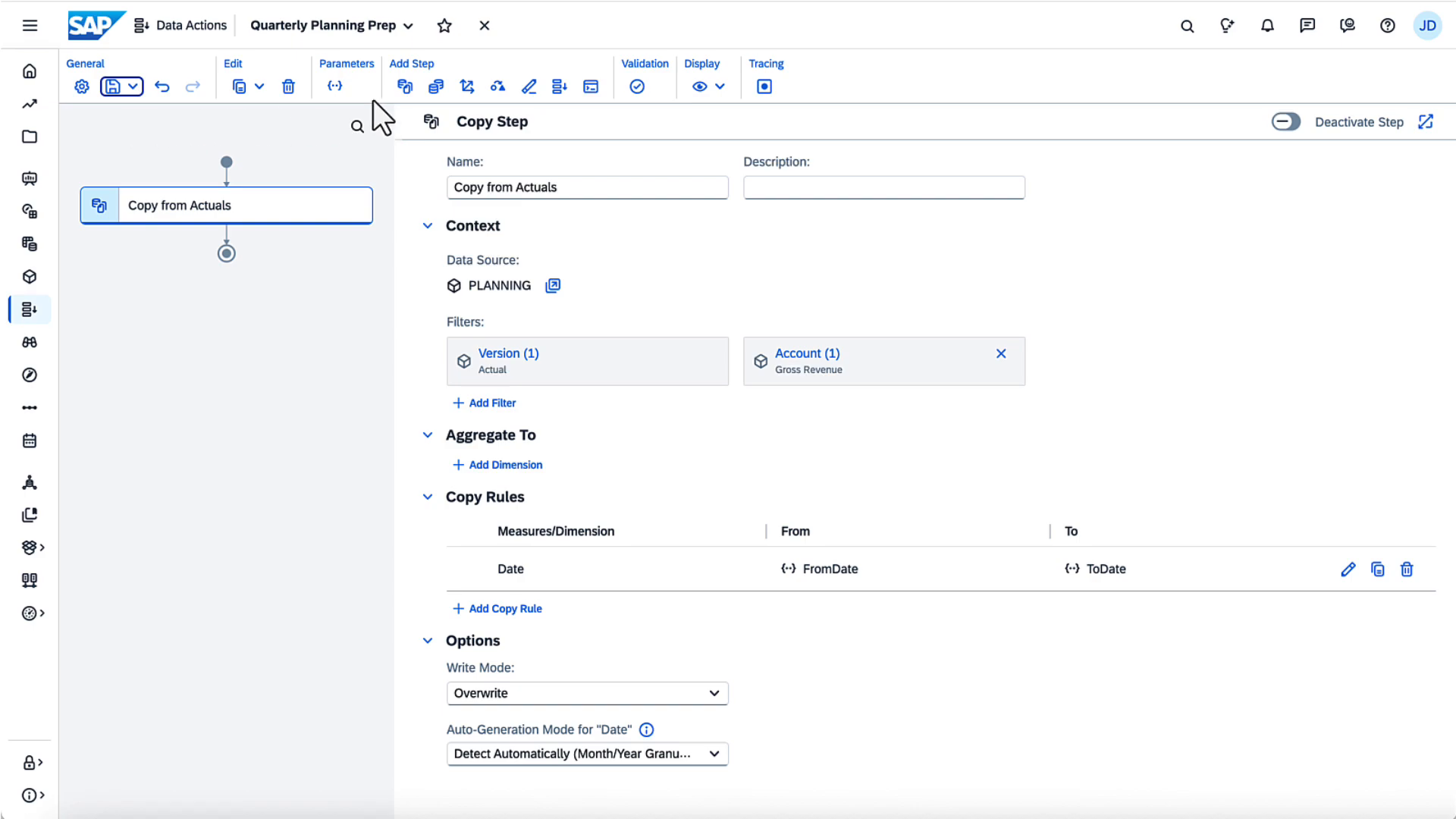
click(436, 87)
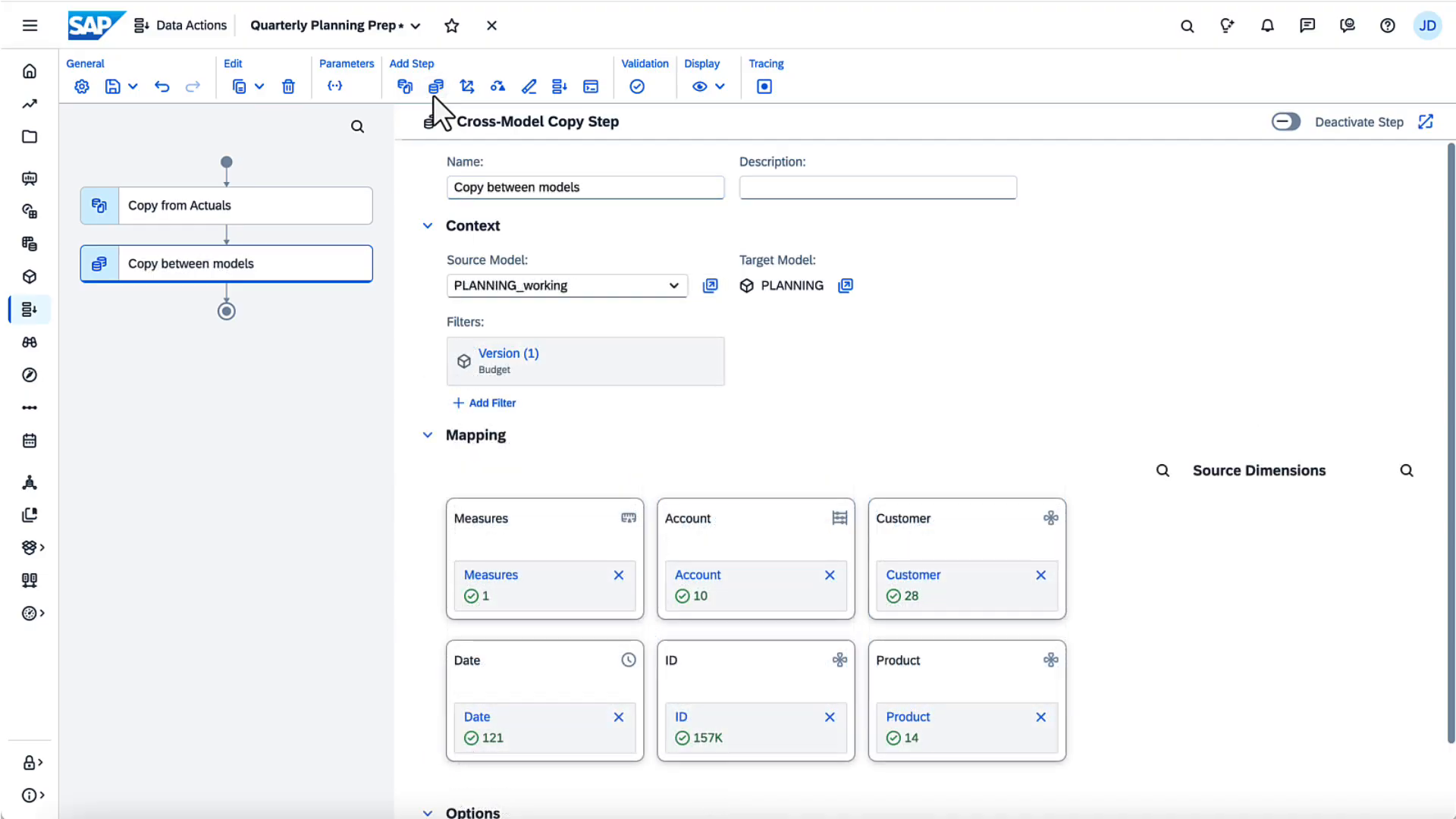
scroll(1440, 788, down, 2)
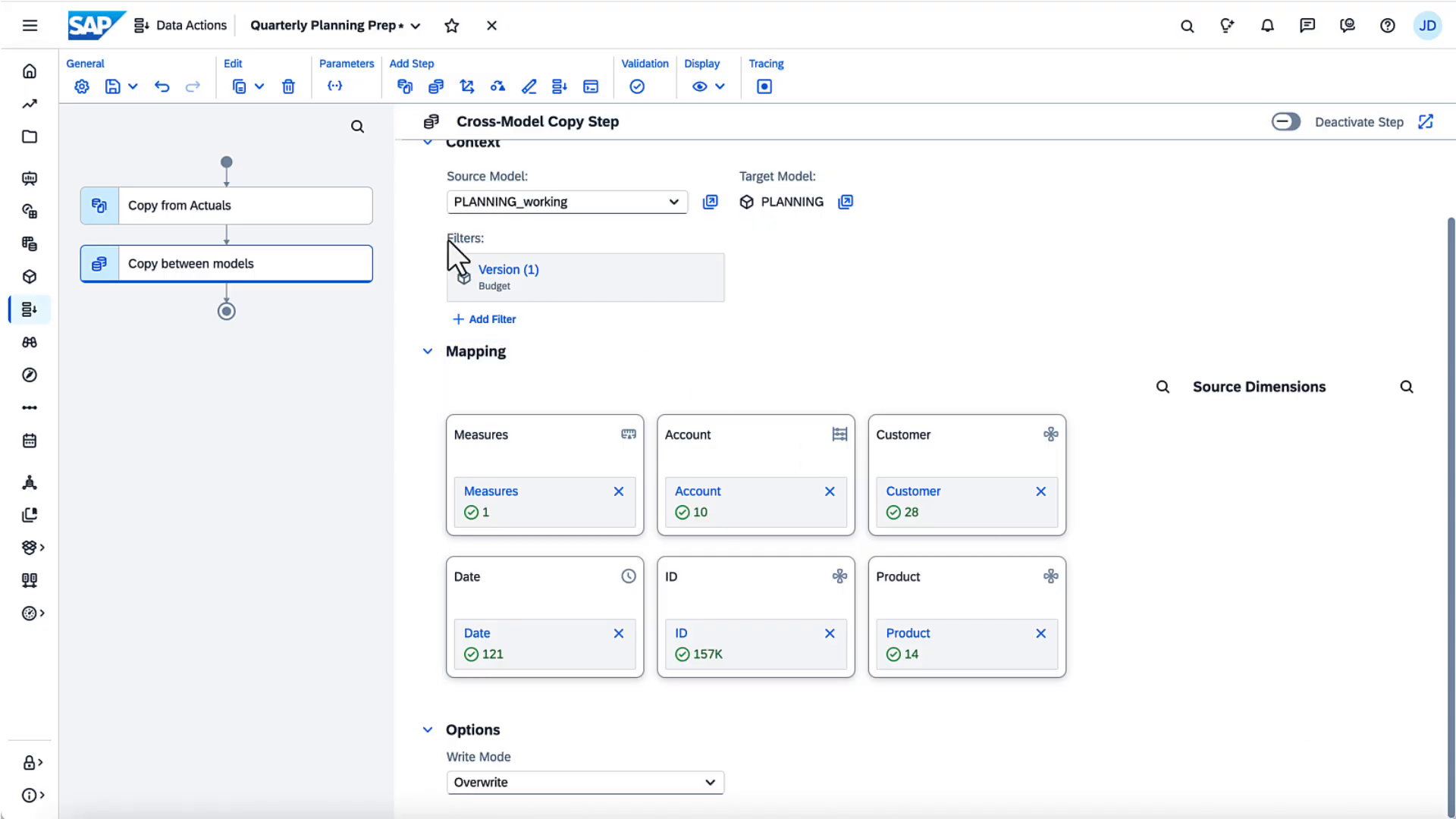
click(289, 87)
Step: Add an allocation step named 'Allocate based on Gross Revenue' and scroll to its Allocation Rules
click(467, 86)
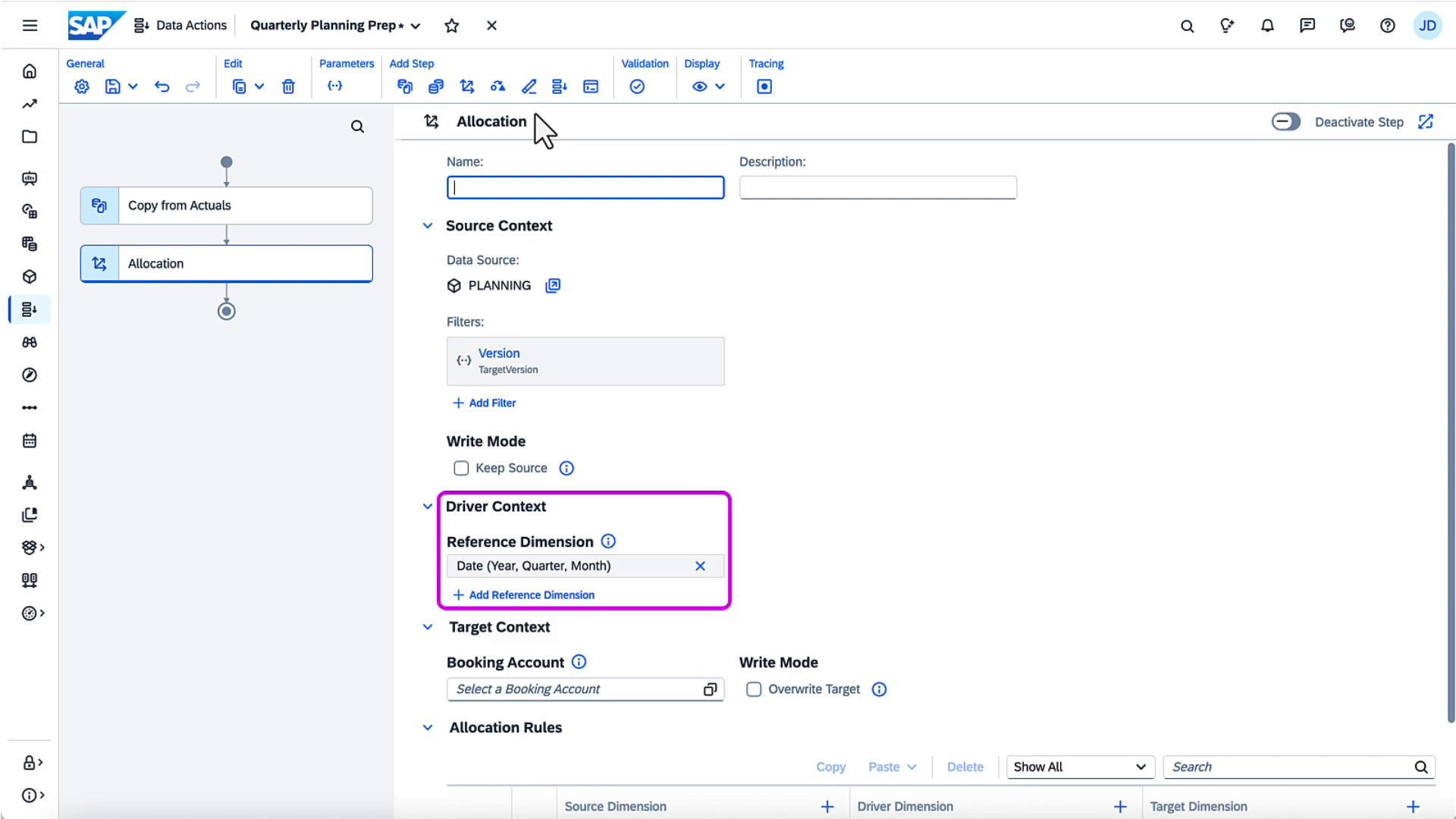
text(Allocate based on Gross Revenue)
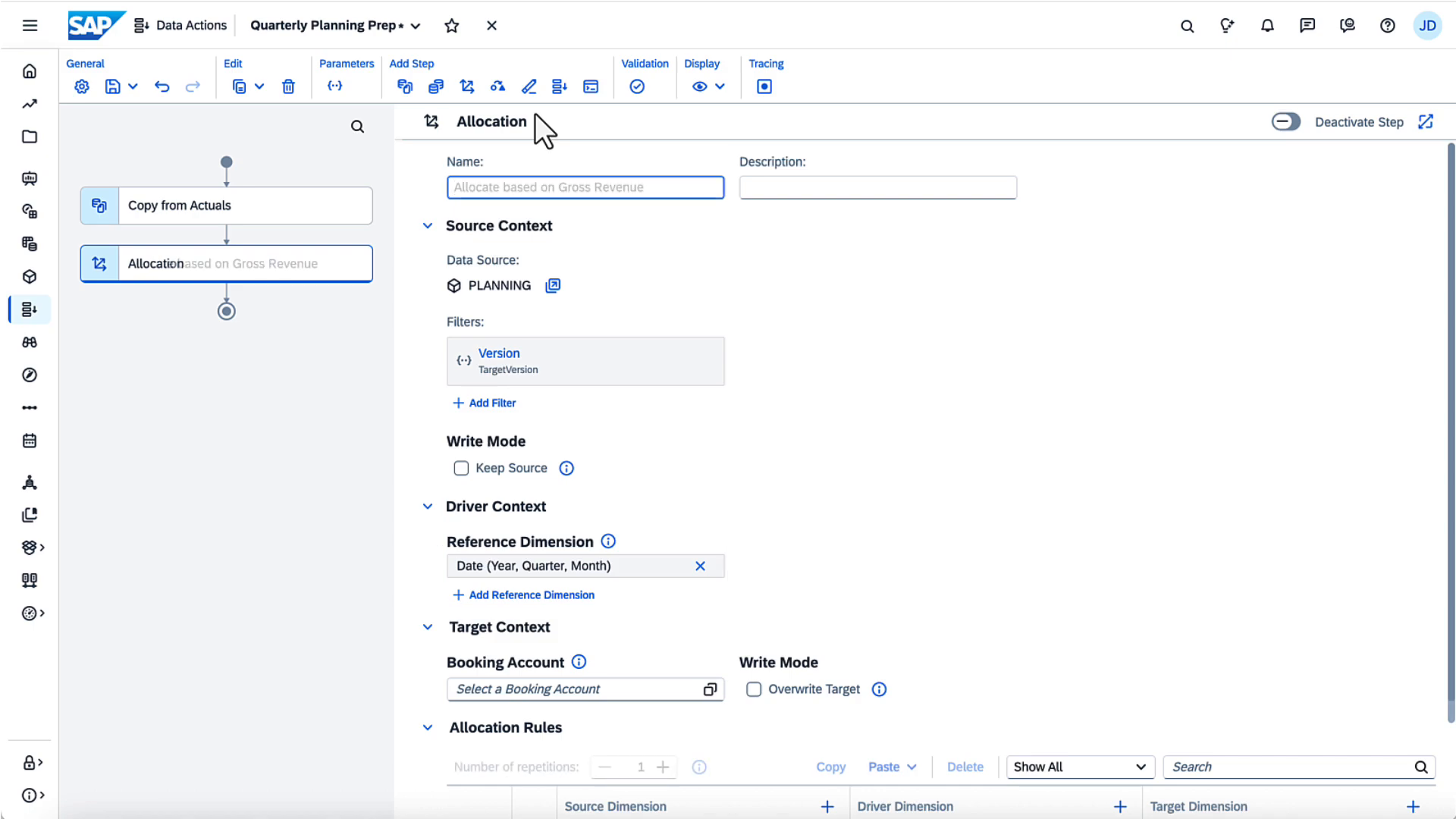
scroll(1410, 765, down, 2)
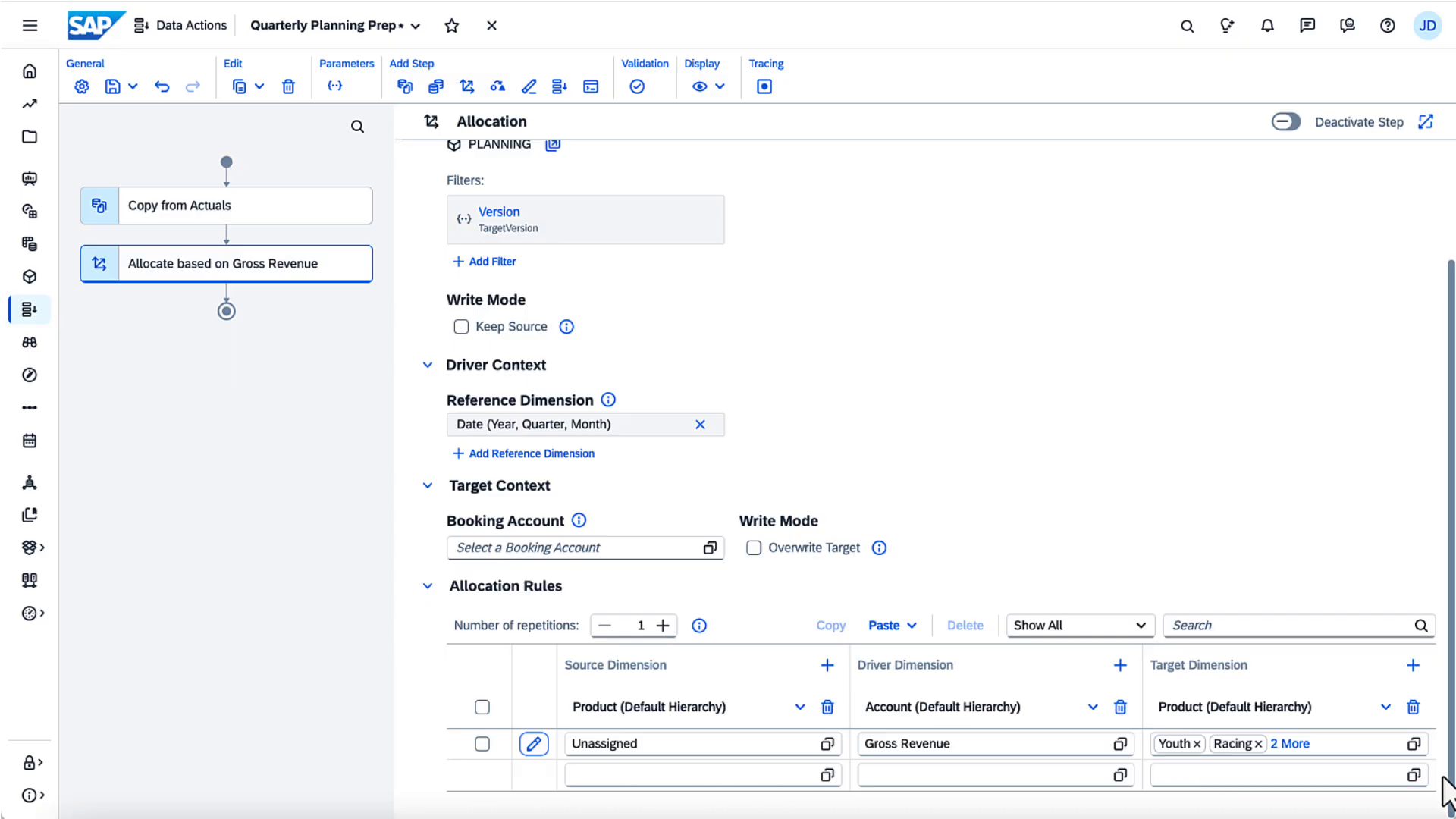
Step: Delete the allocation step, add then remove a currency conversion step, and add a Fact Deletion Step
click(289, 88)
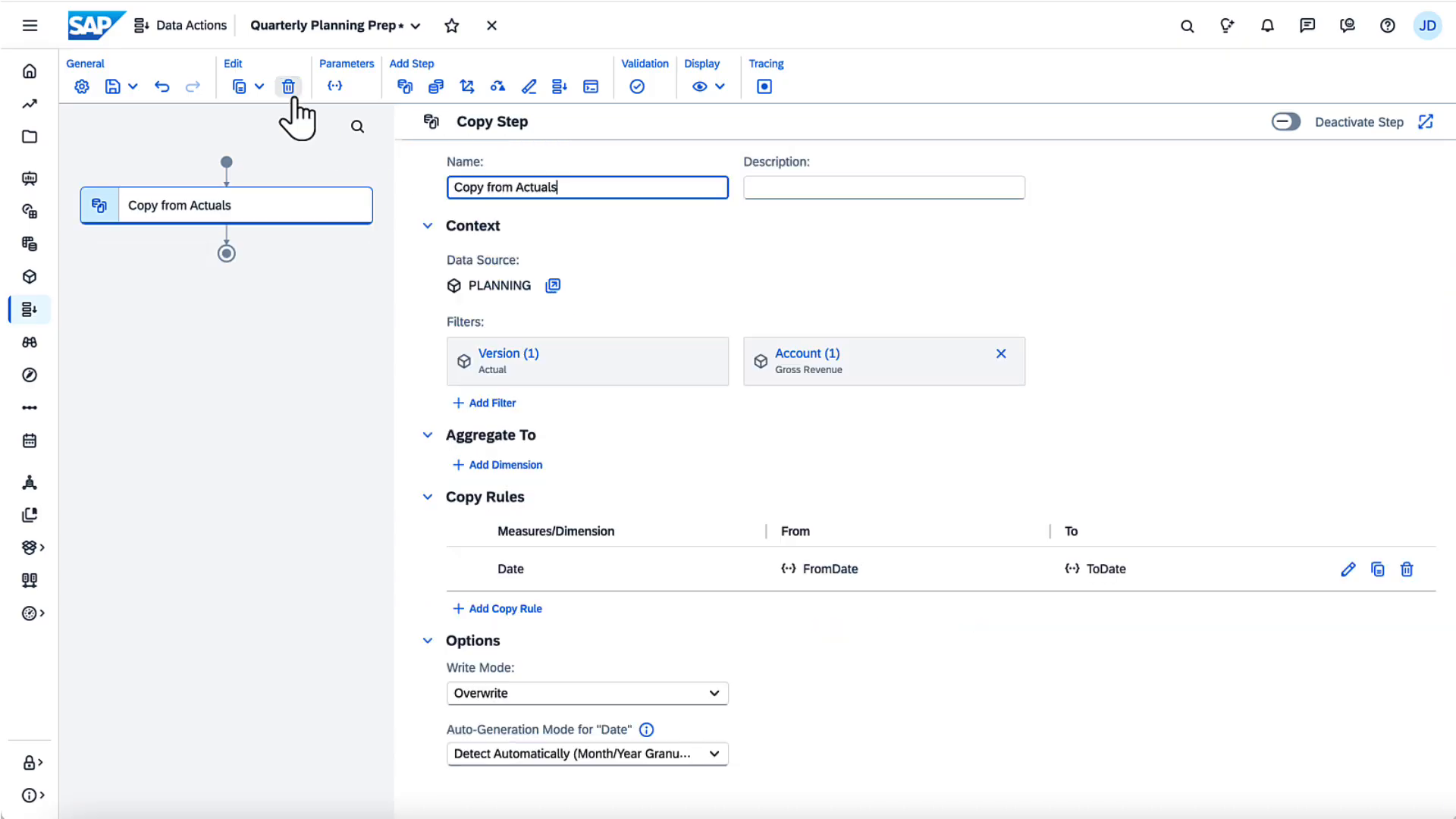
click(497, 86)
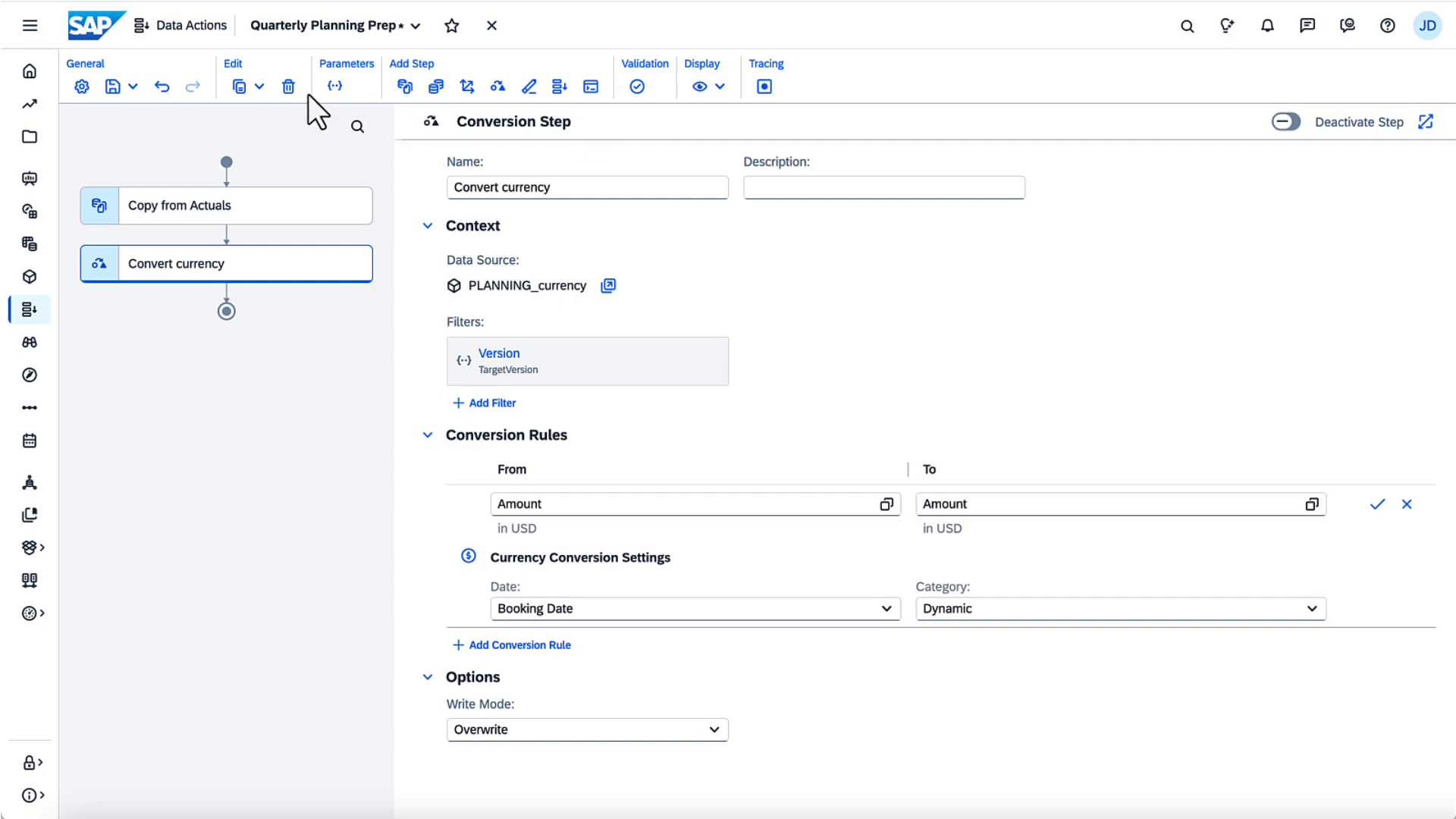
click(288, 87)
click(529, 86)
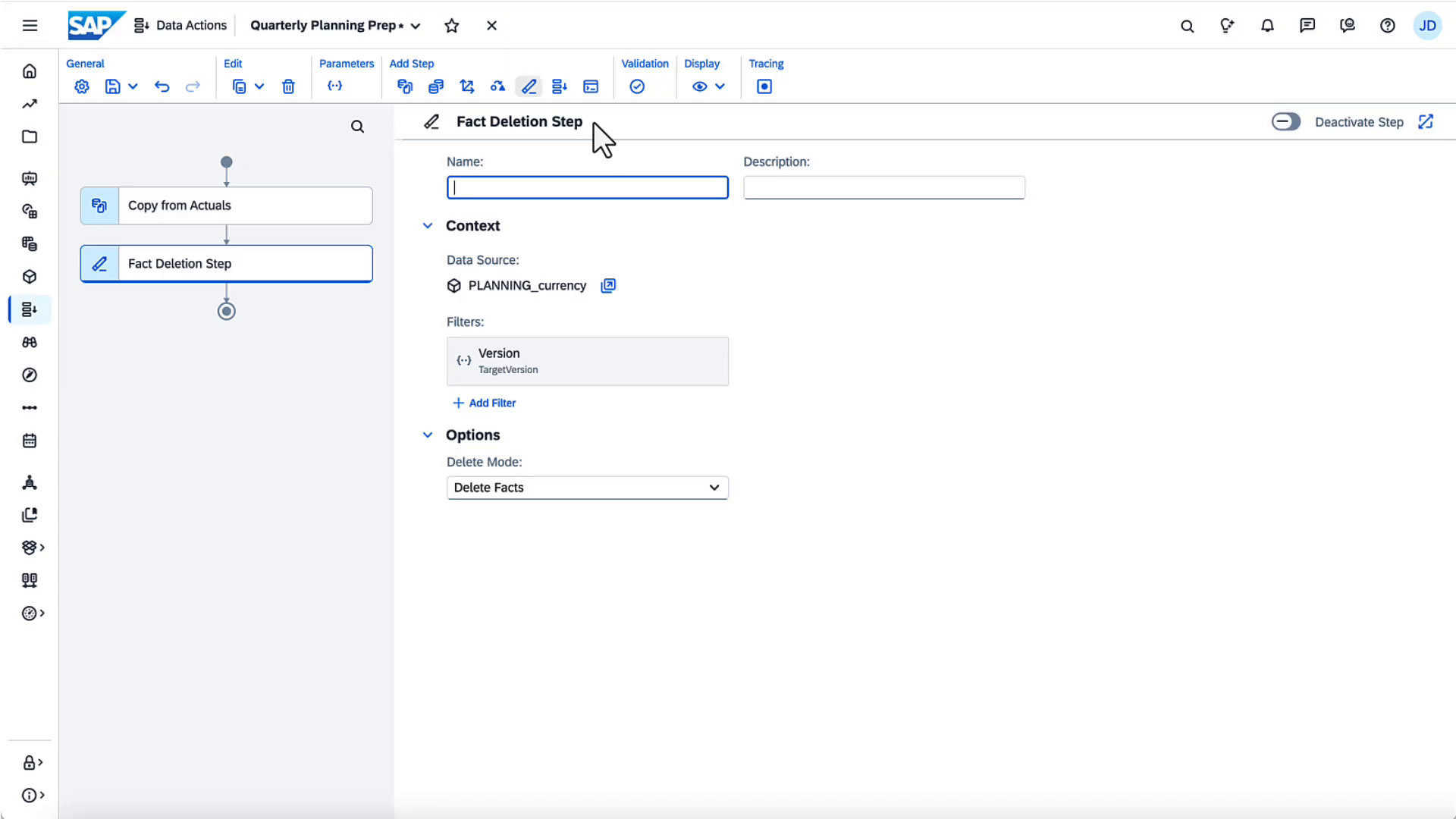
Step: Name the fact deletion step 'Delete quarterly planning data', delete it, and add an embedded data action step
text(Delete quarterly planning data)
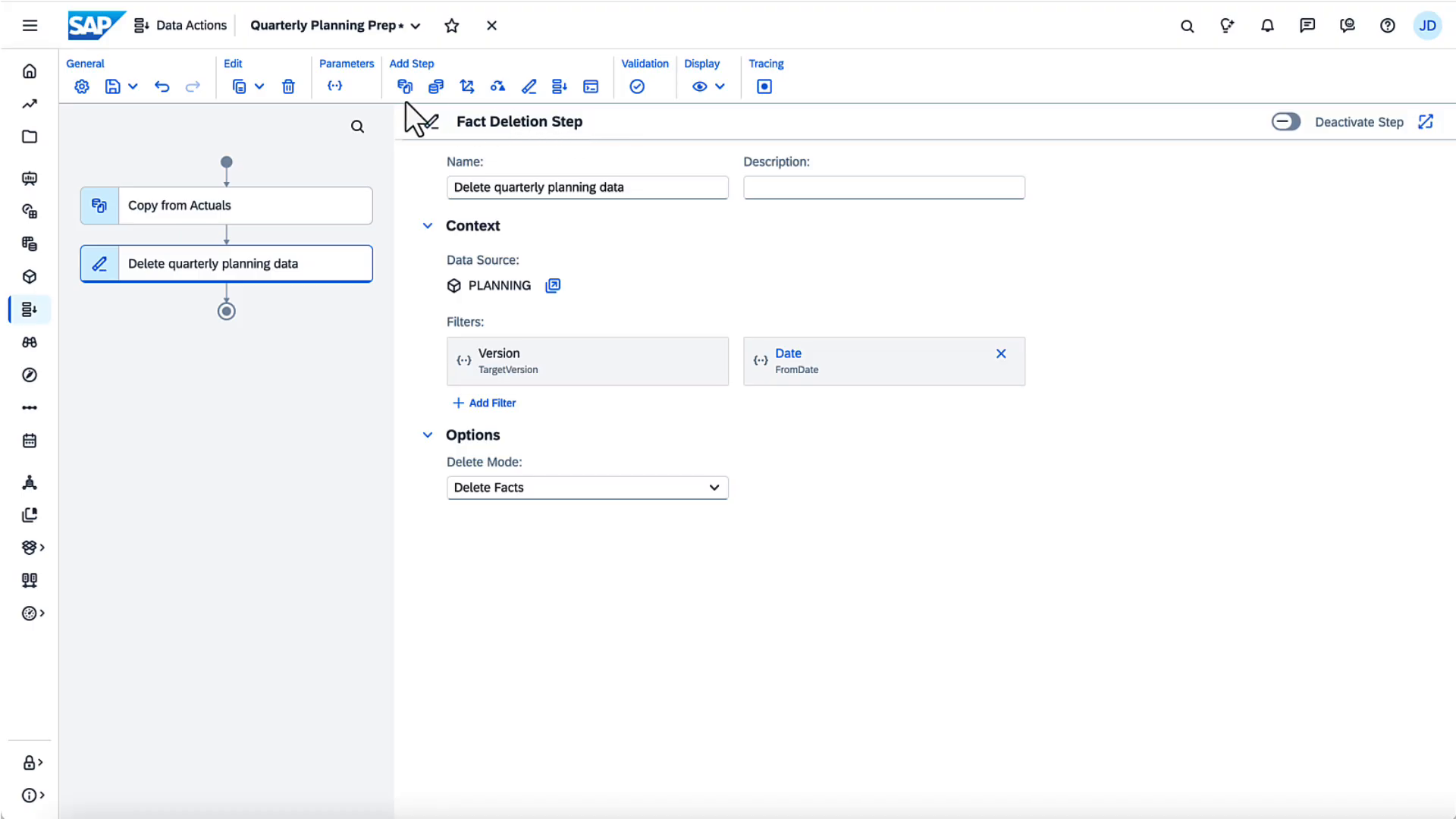
click(288, 86)
click(559, 87)
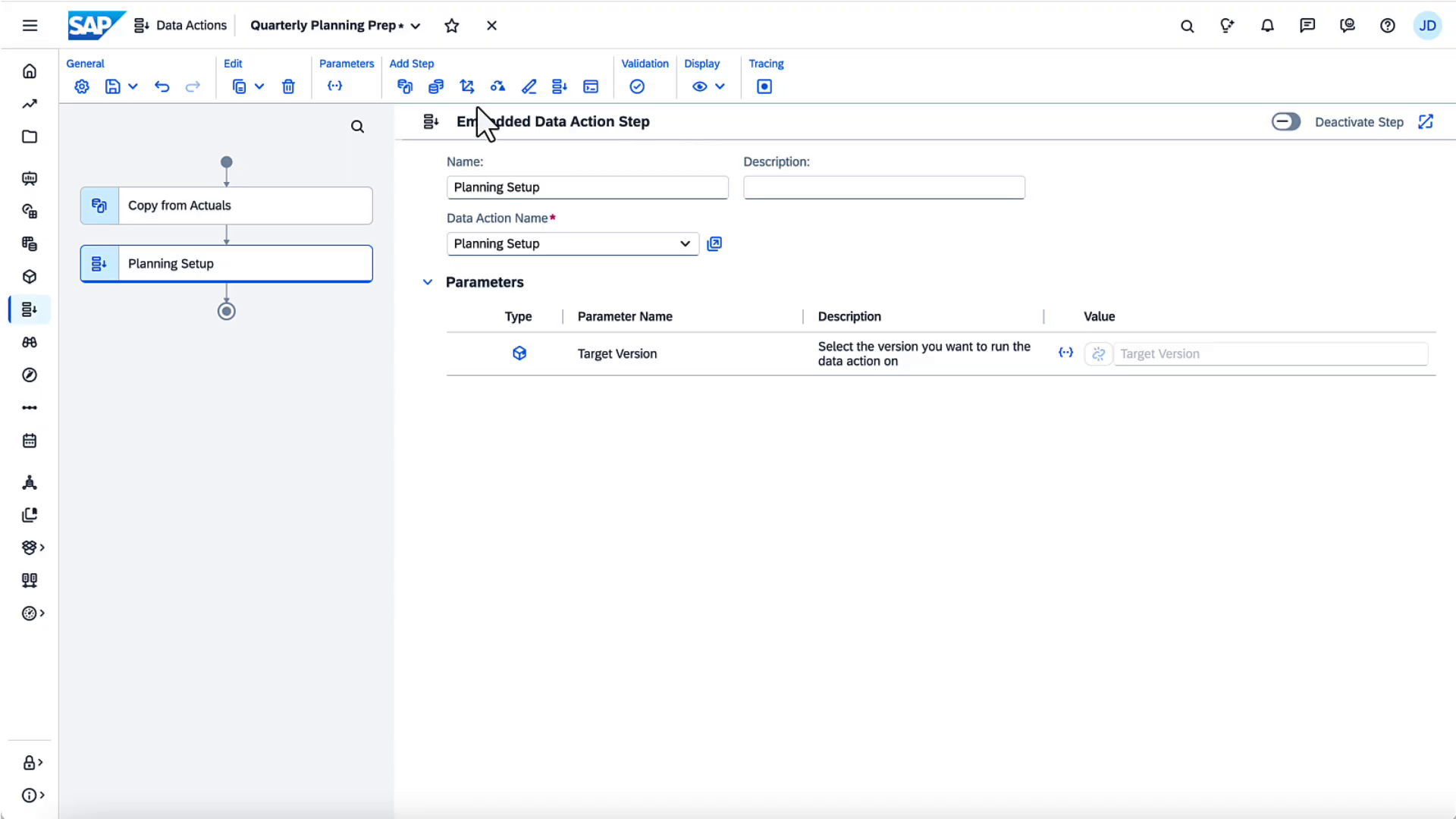
Step: Delete the Planning Setup step and add an Advanced Formulas Step in its place
click(288, 86)
click(591, 86)
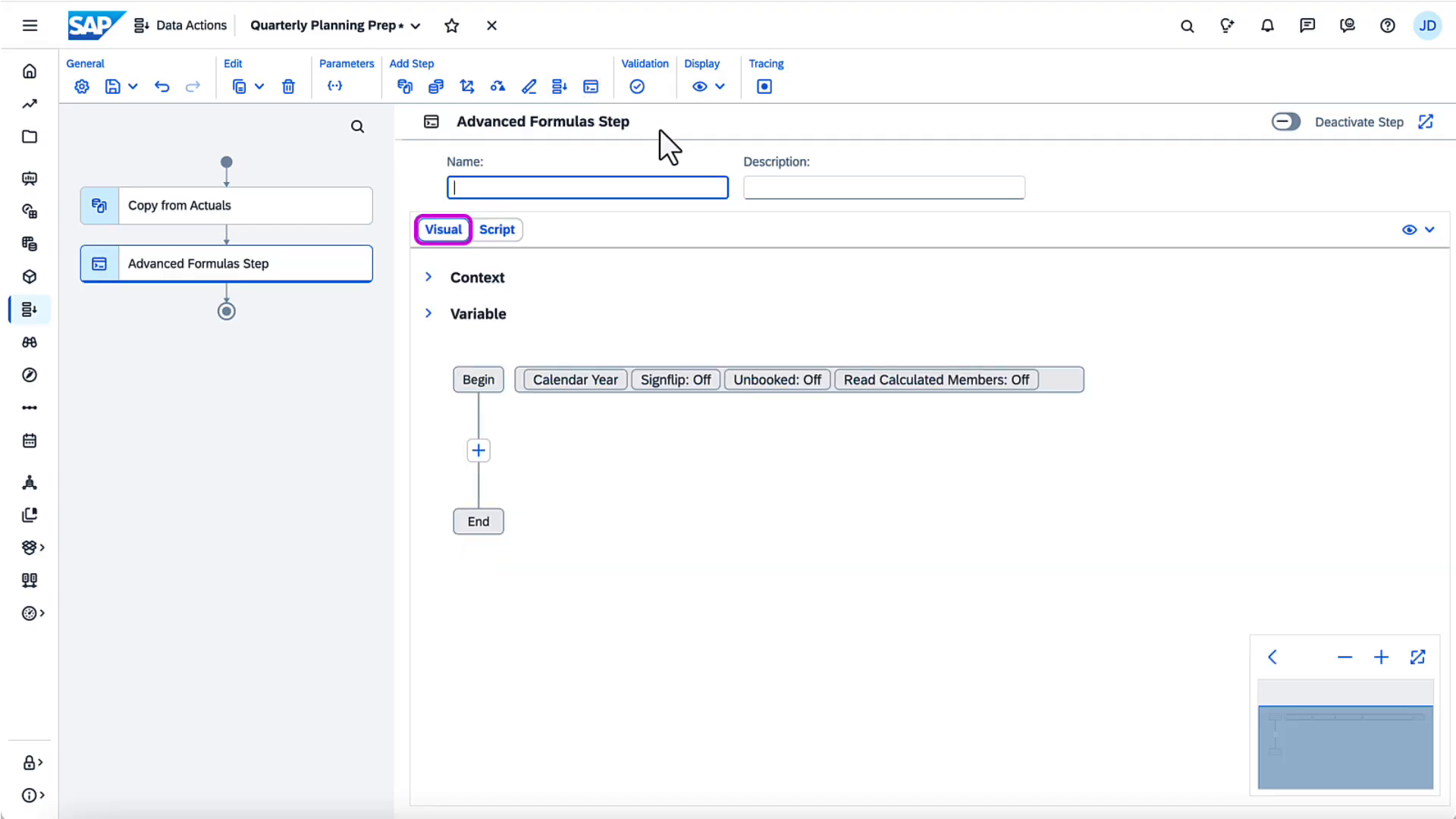
Step: View the Advanced Formulas step as script, delete it, and save the data action
click(502, 230)
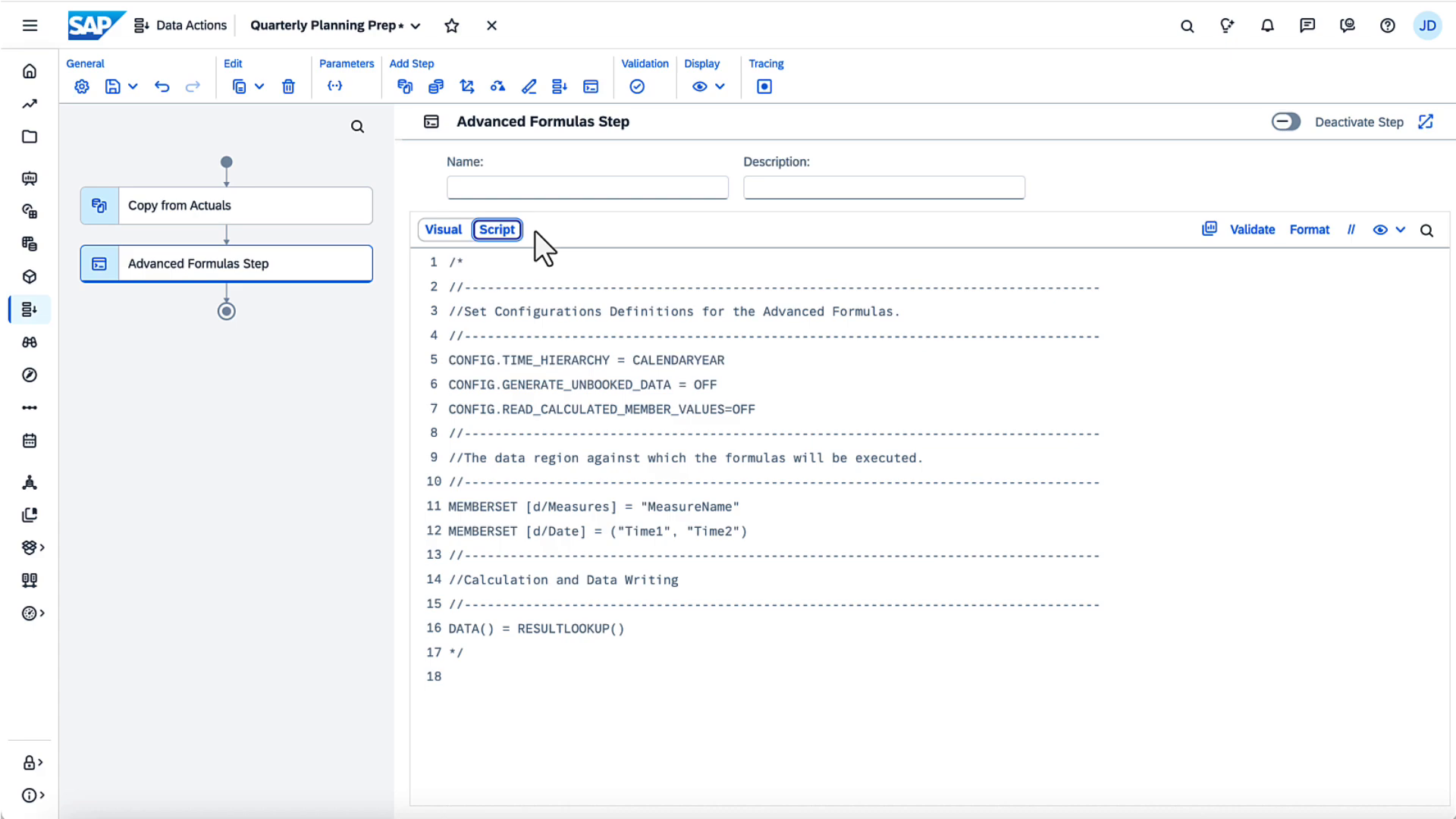
click(288, 86)
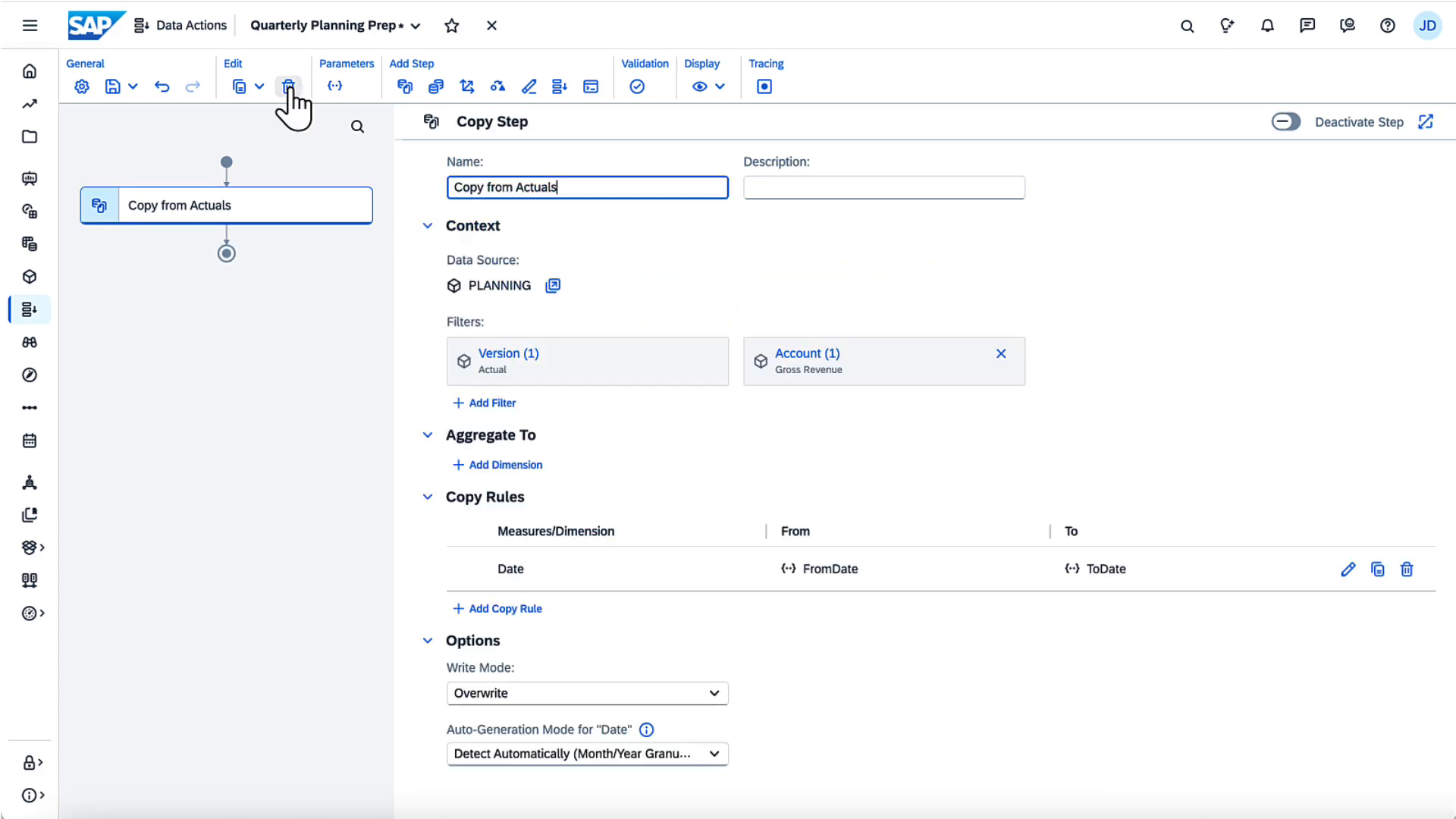
click(132, 87)
click(134, 111)
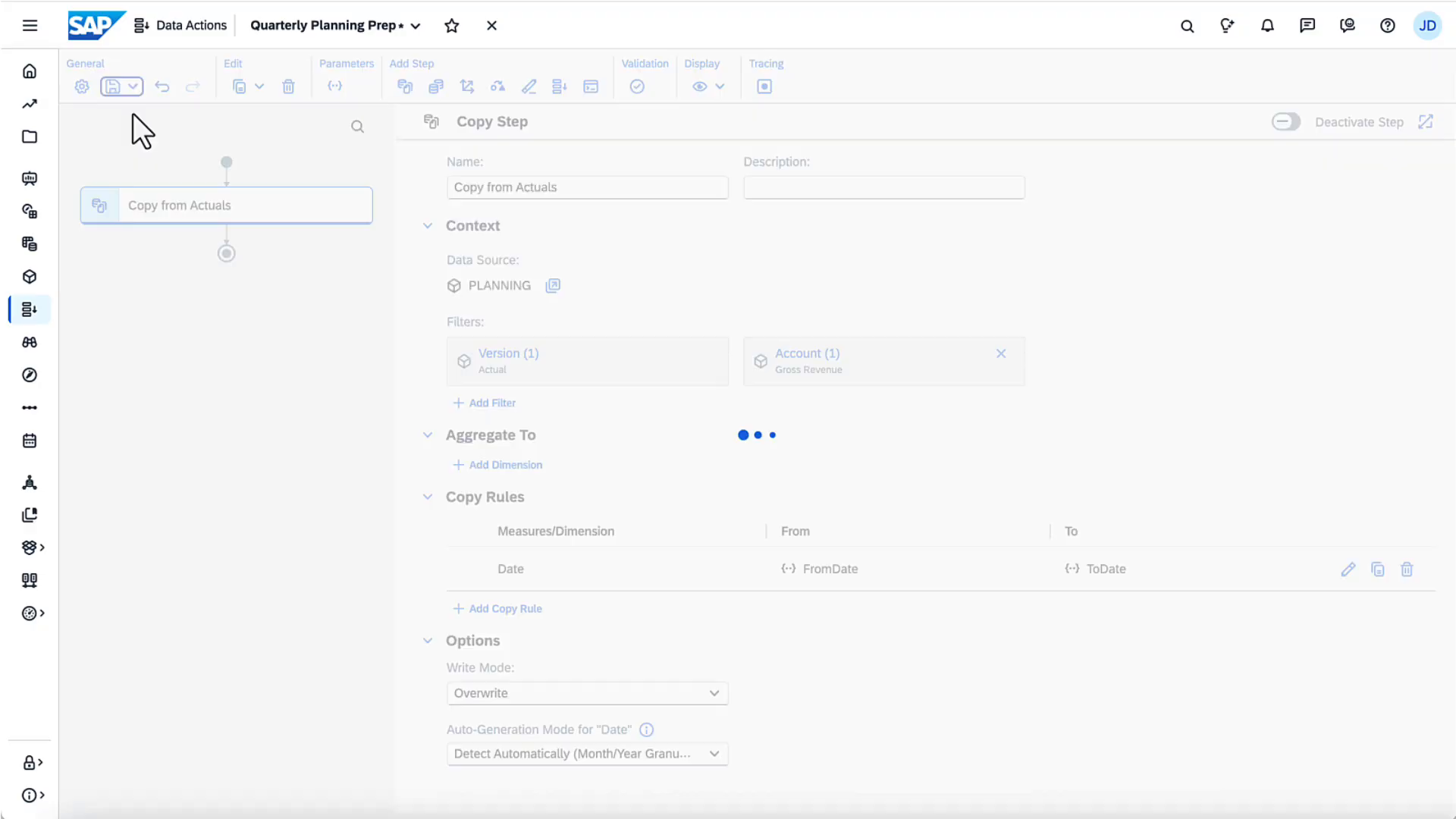